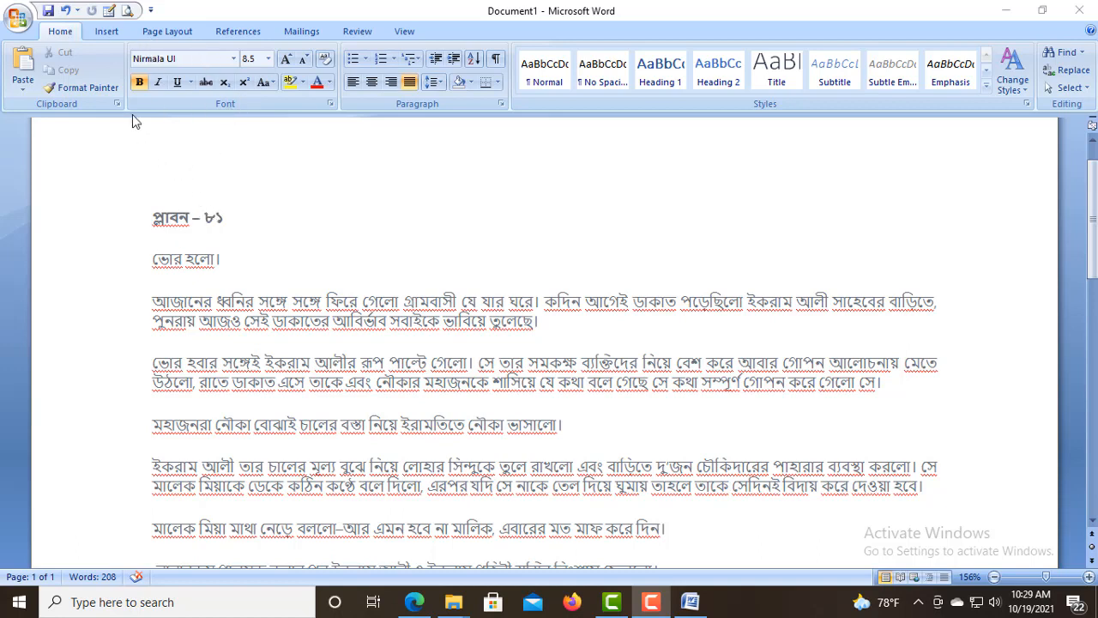
Step: Insert the built-in Sideline cover page into the document and look through its placeholders
left_click(109, 38)
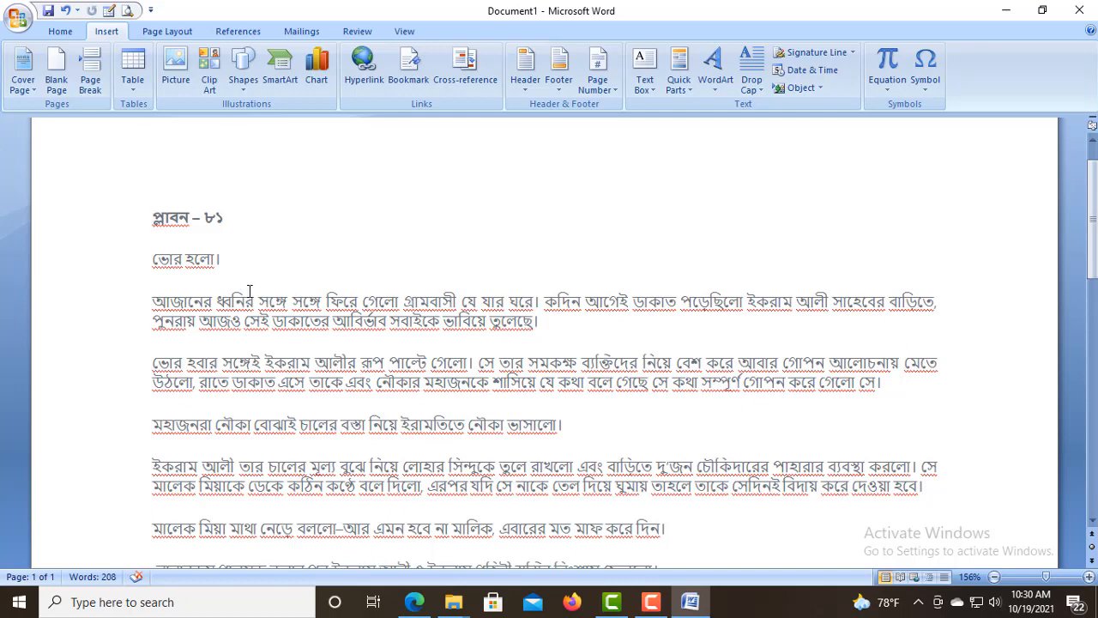
scroll(249, 290, "up", 1)
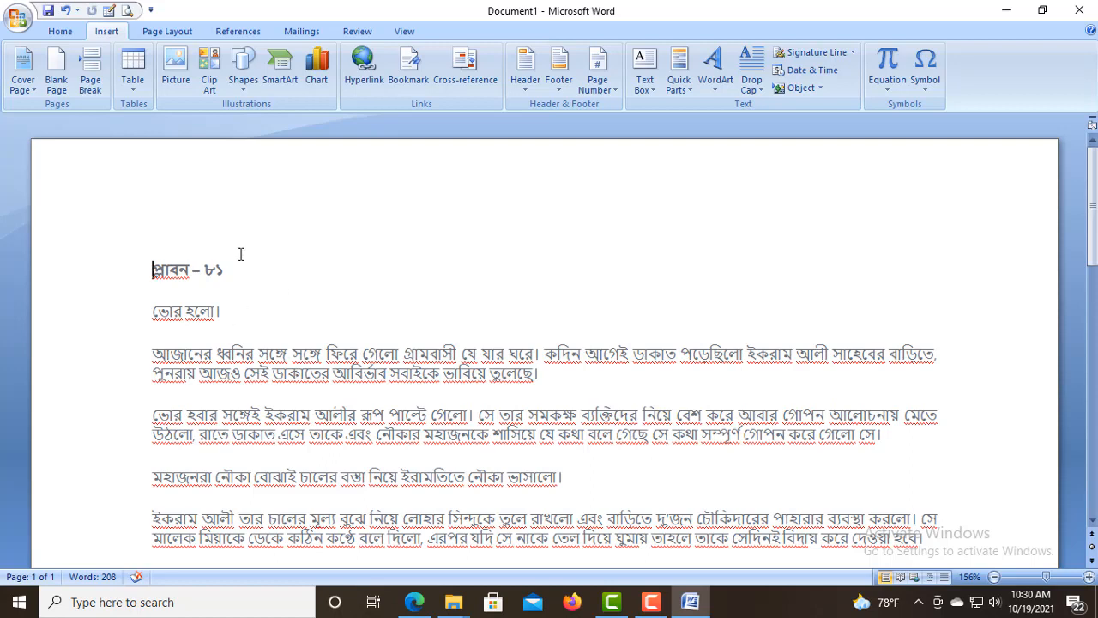
left_click(26, 76)
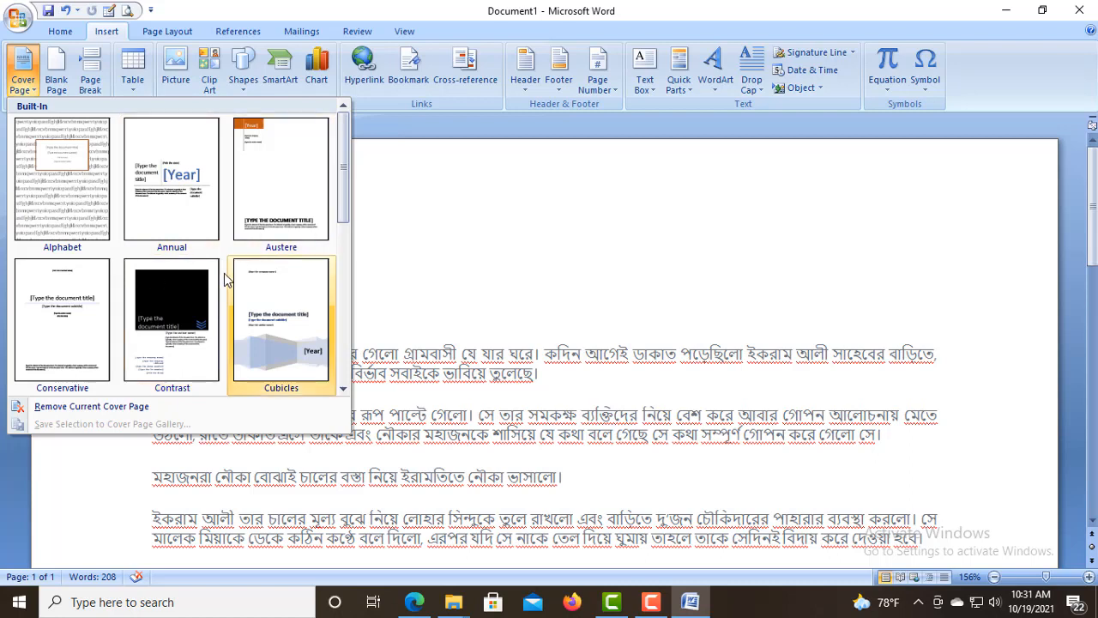
scroll(140, 309, "down", 3)
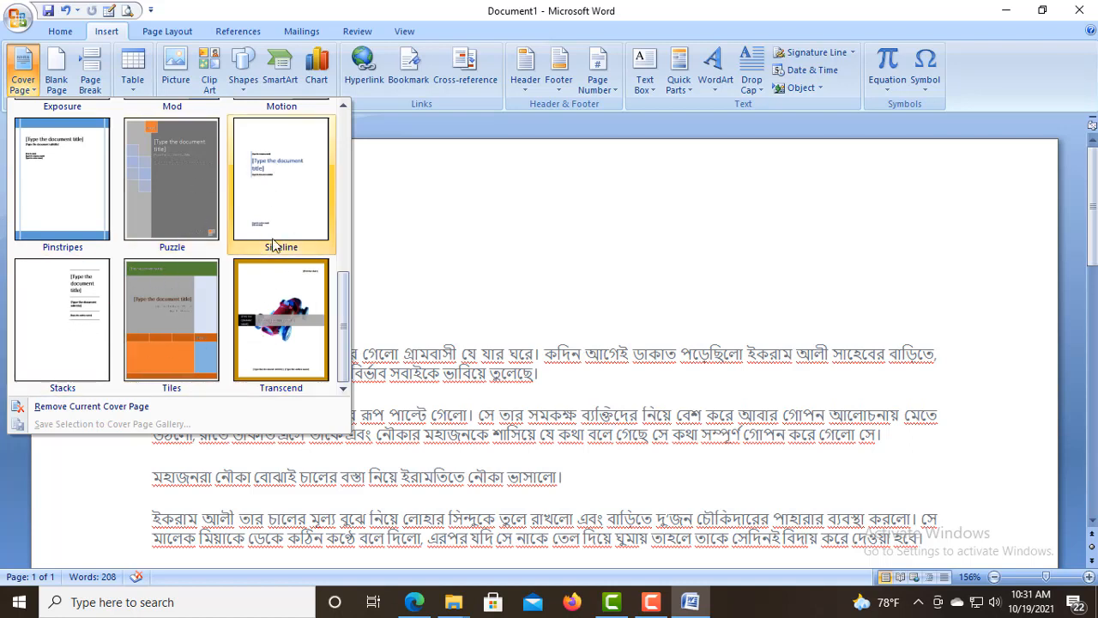
left_click(284, 202)
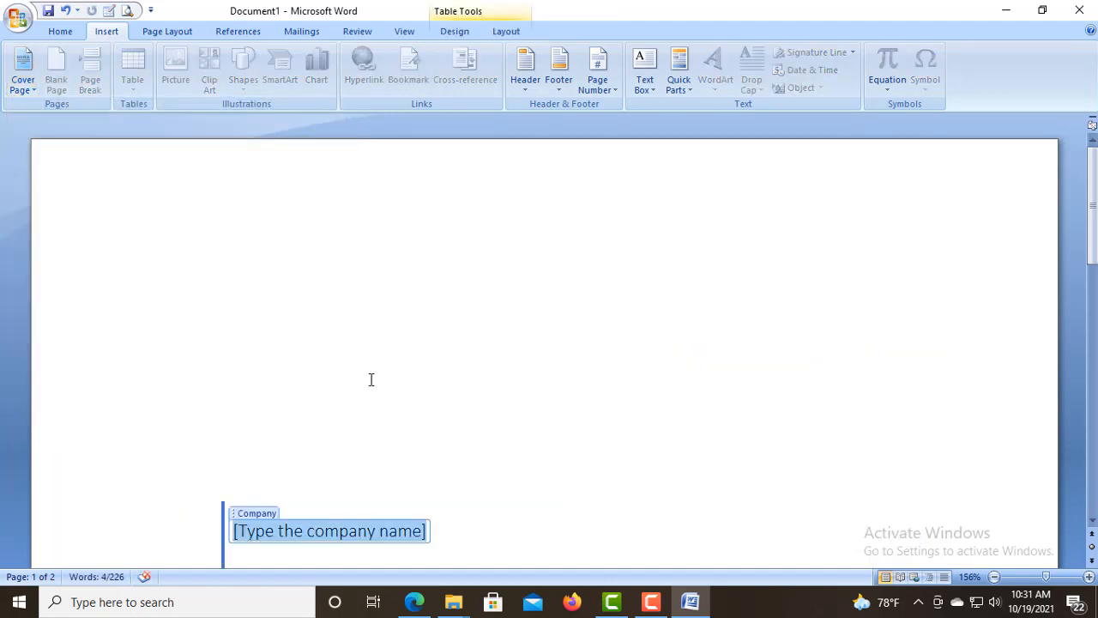
scroll(370, 377, "down", 2)
scroll(365, 380, "down", 10)
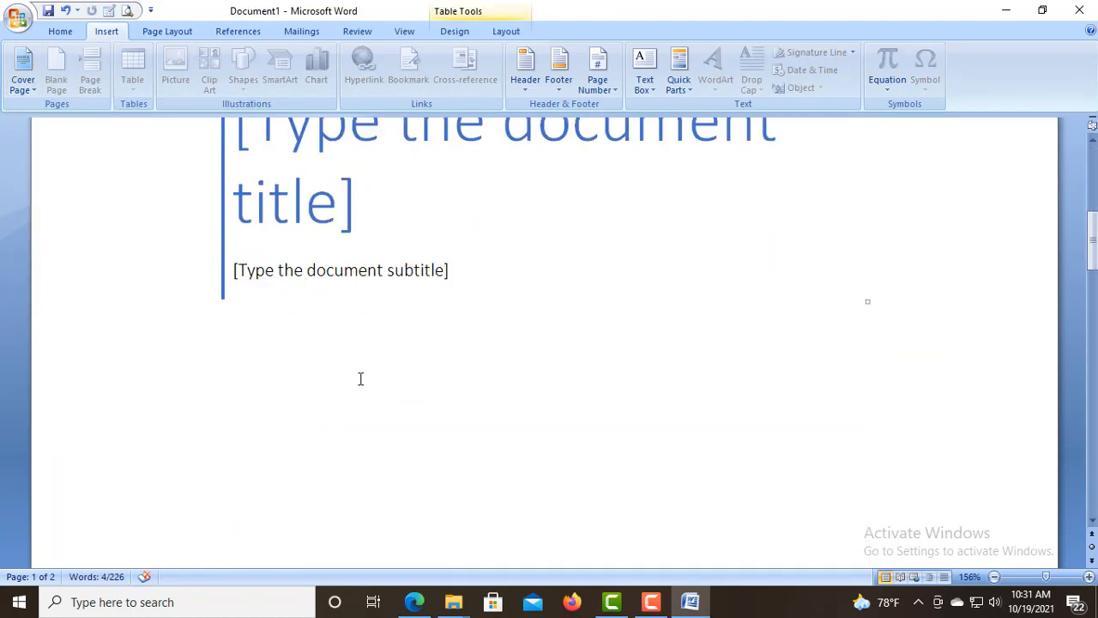
scroll(360, 380, "down", 3)
scroll(361, 380, "up", 3)
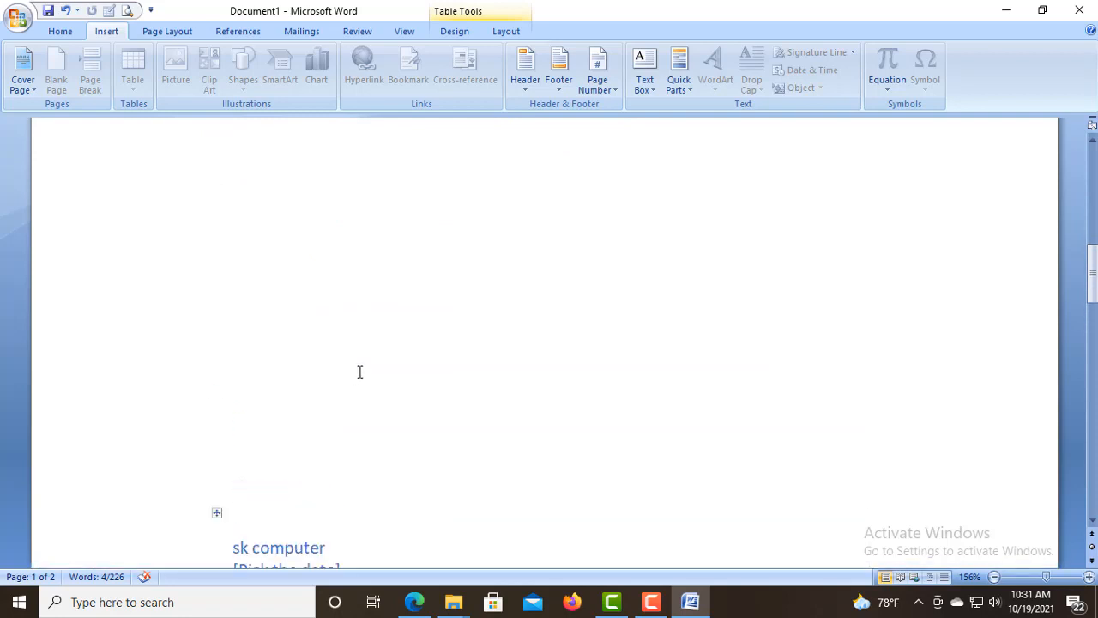
Step: Undo the insertion of the Sideline cover page
left_click(66, 11)
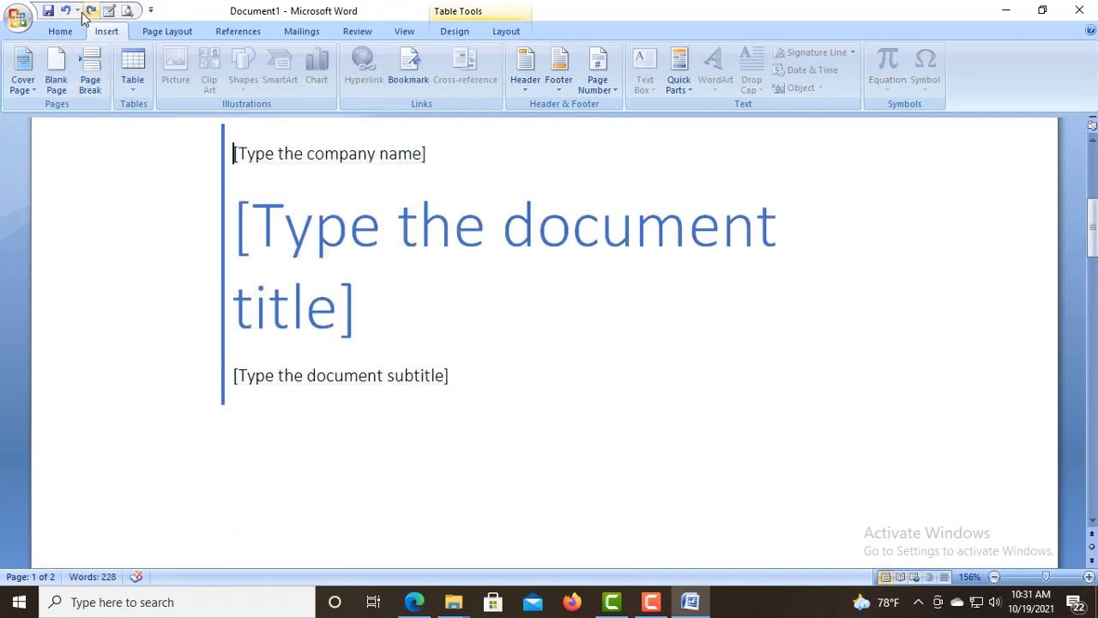
left_click(66, 11)
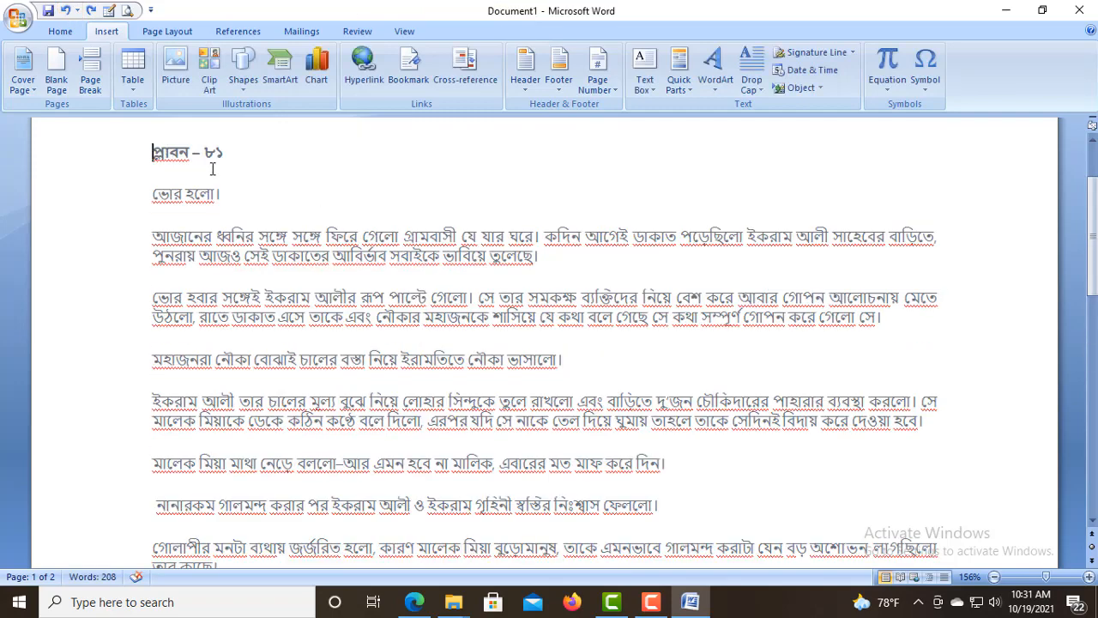
scroll(219, 178, "up", 1)
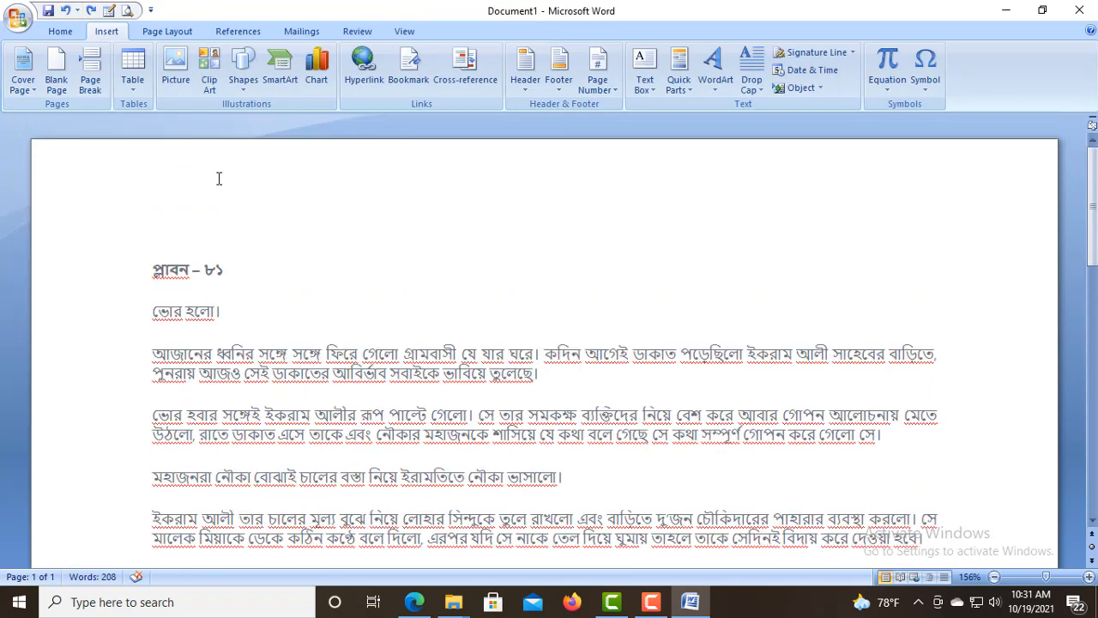
Step: Insert the built-in Puzzle cover page at the front of the document
left_click(31, 67)
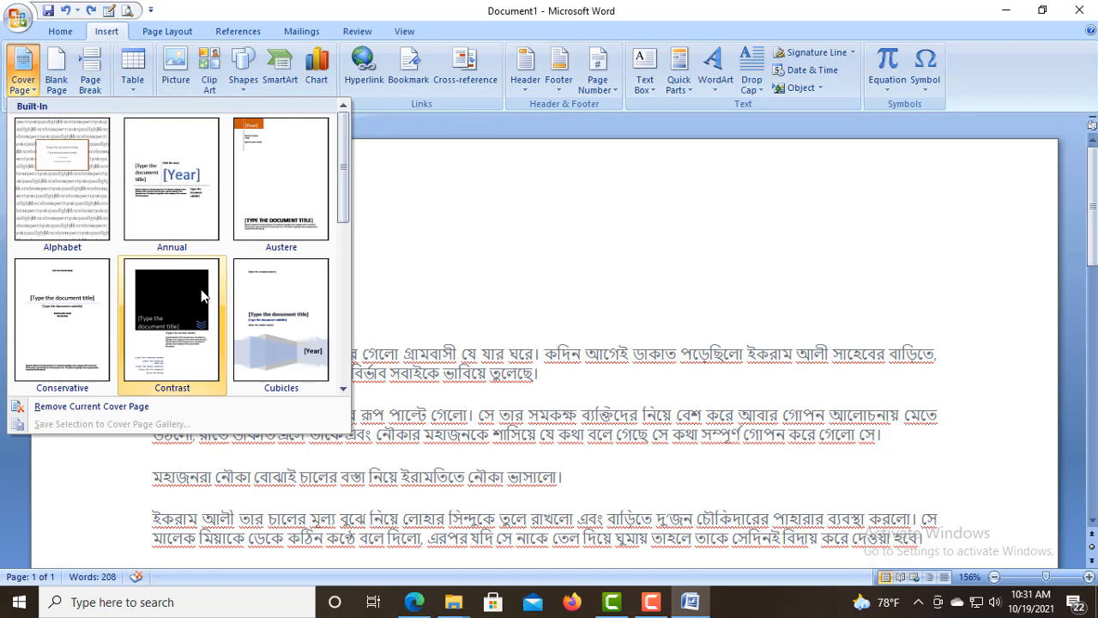
scroll(209, 292, "down", 5)
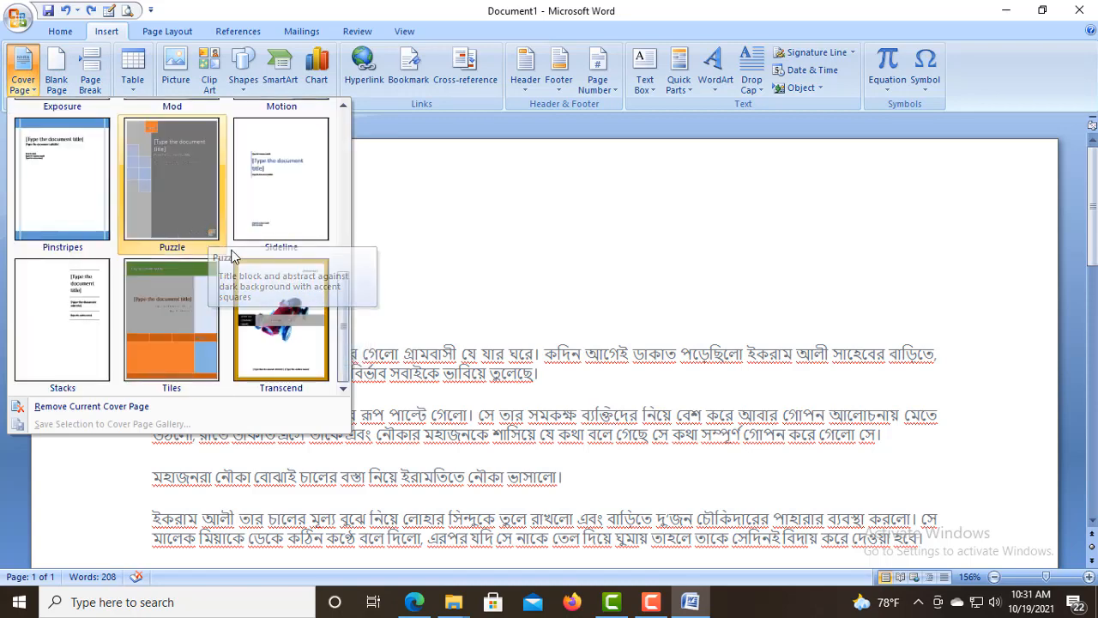
left_click(175, 184)
scroll(403, 360, "down", 3)
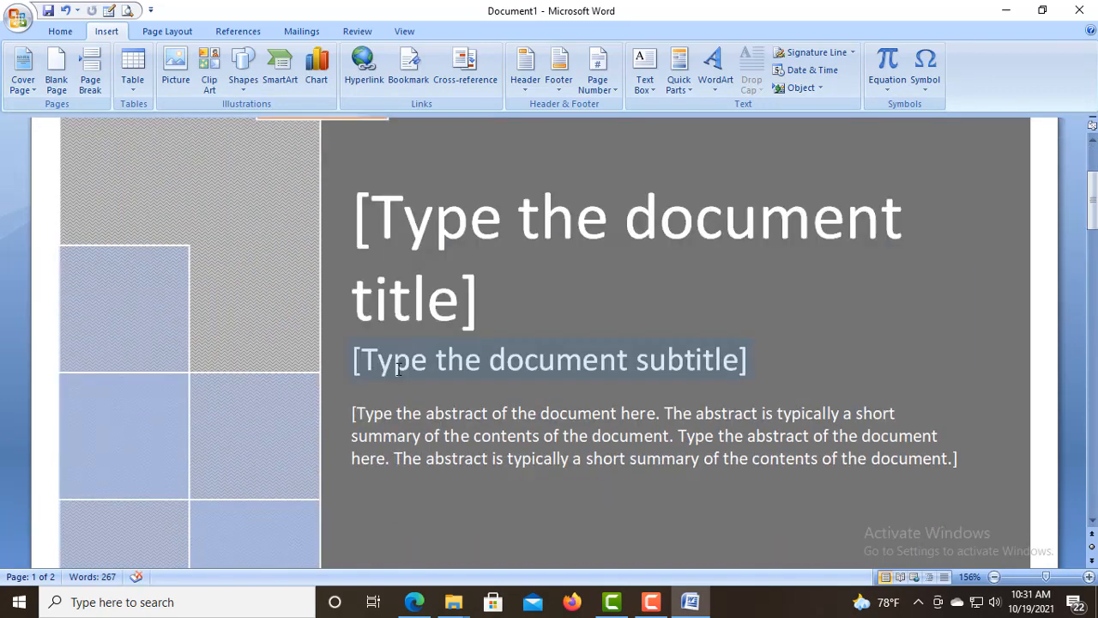
scroll(326, 346, "up", 2)
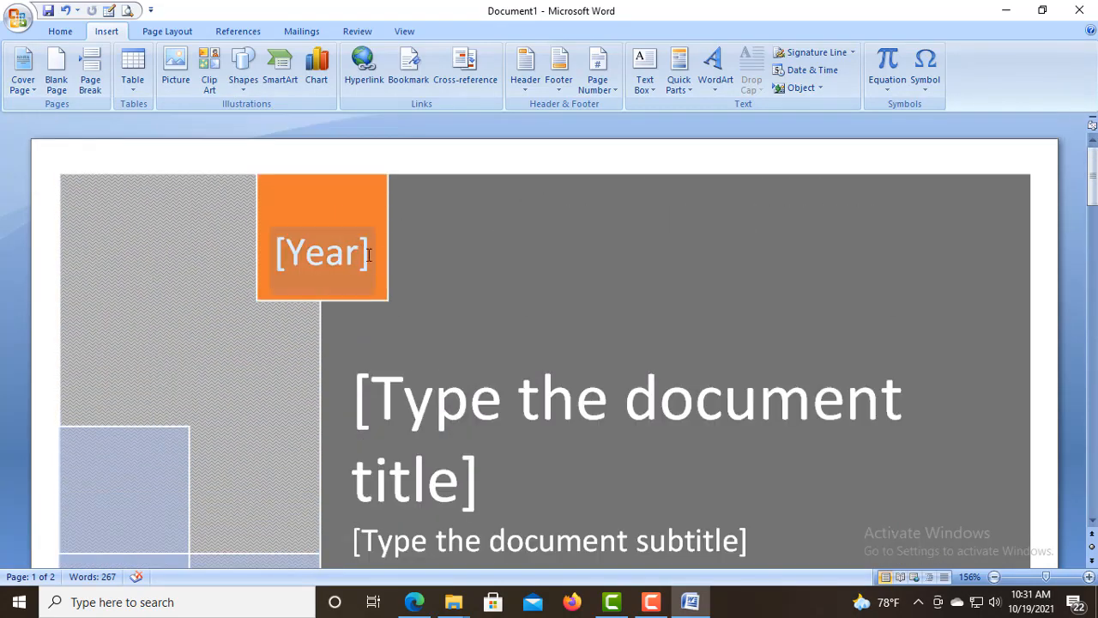
Step: Set the cover page's Year field to 2021 by picking today's date
left_click(368, 254)
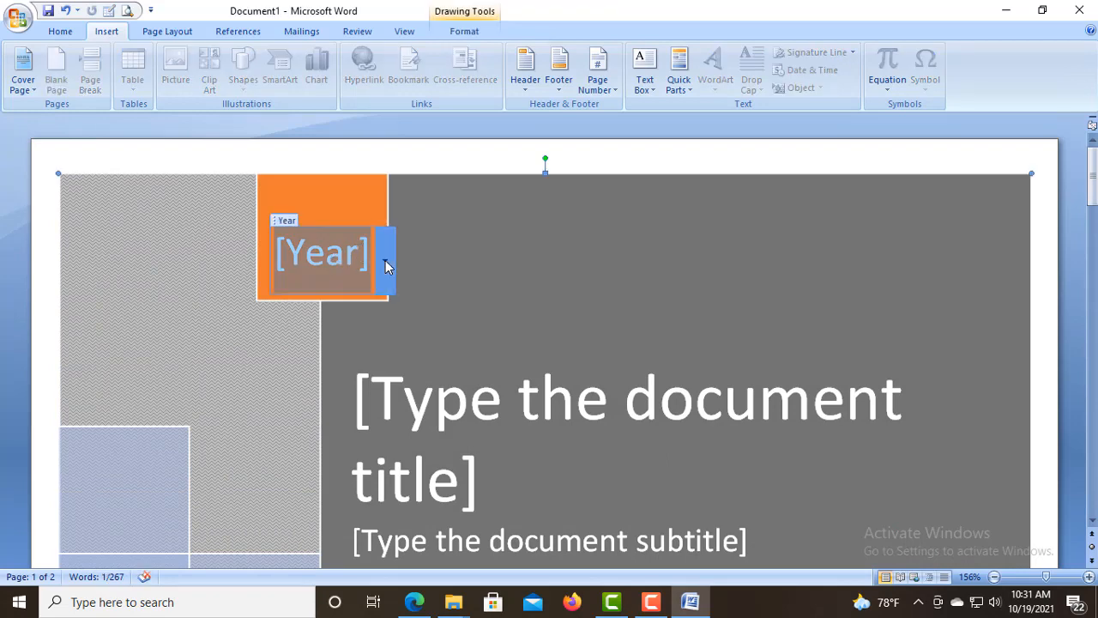
left_click(384, 261)
left_click(320, 417)
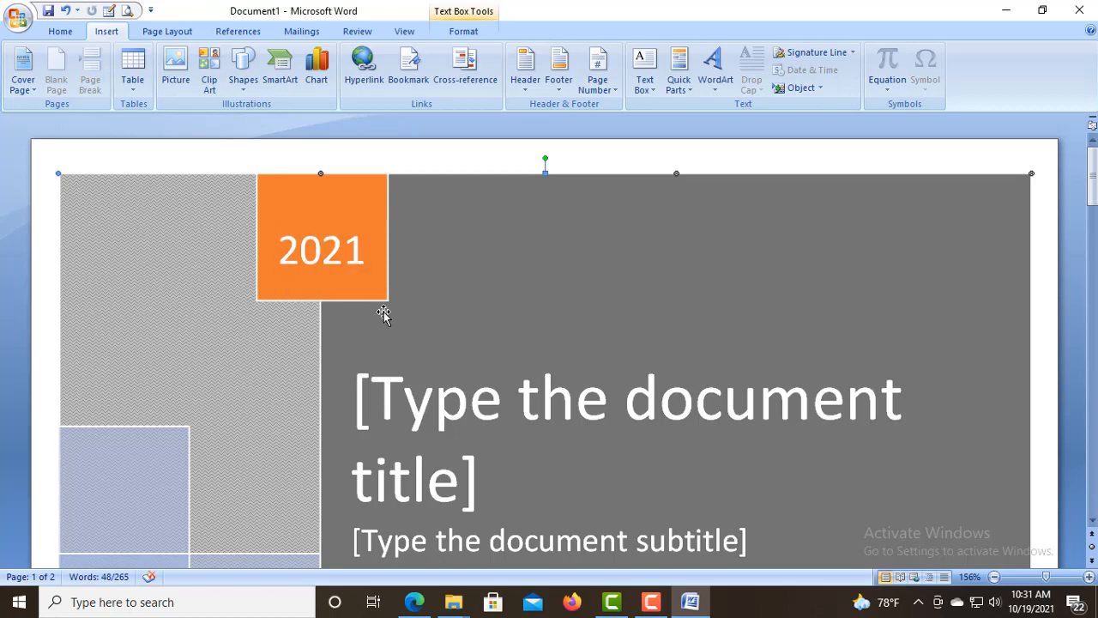
scroll(383, 315, "down", 1)
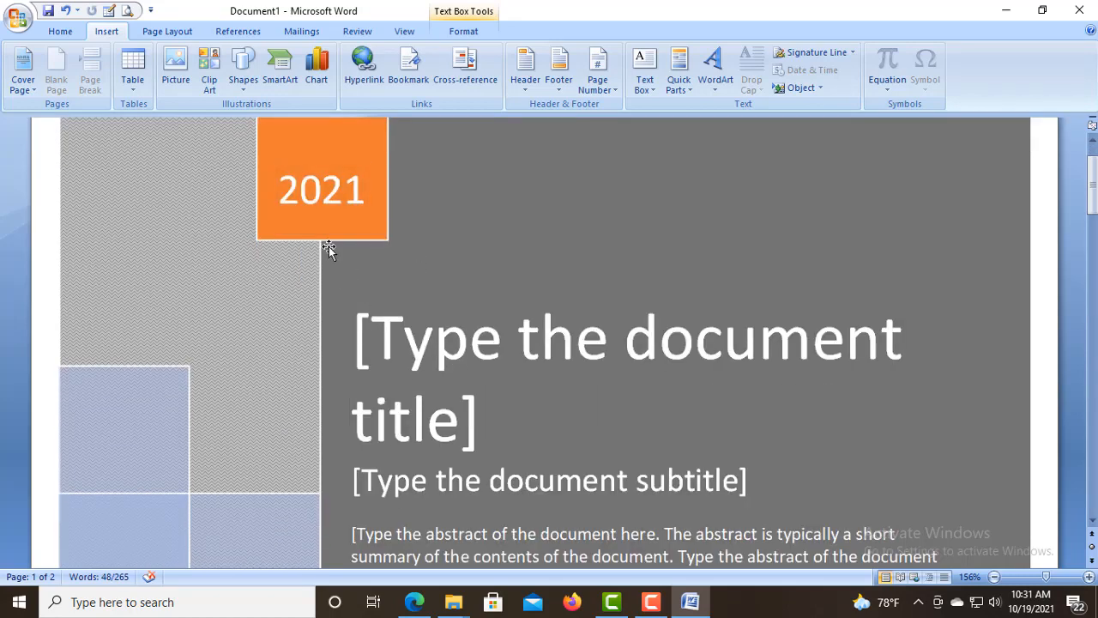
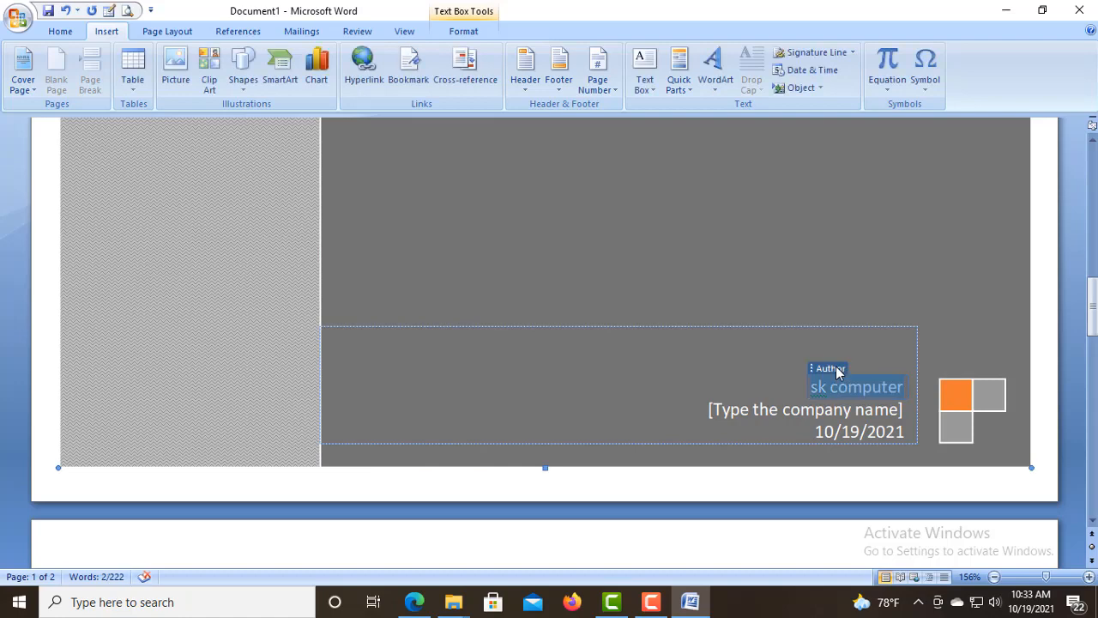
Step: Delete the author and company name fields from the lower text box of the cover page
key("Delete")
key("Delete")
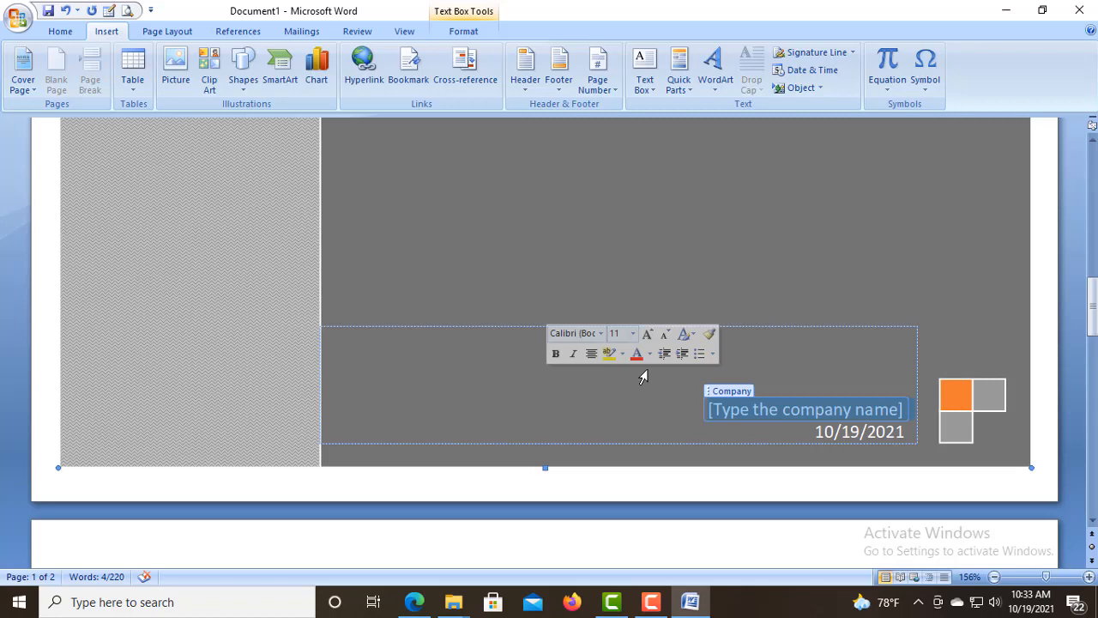
key("Delete")
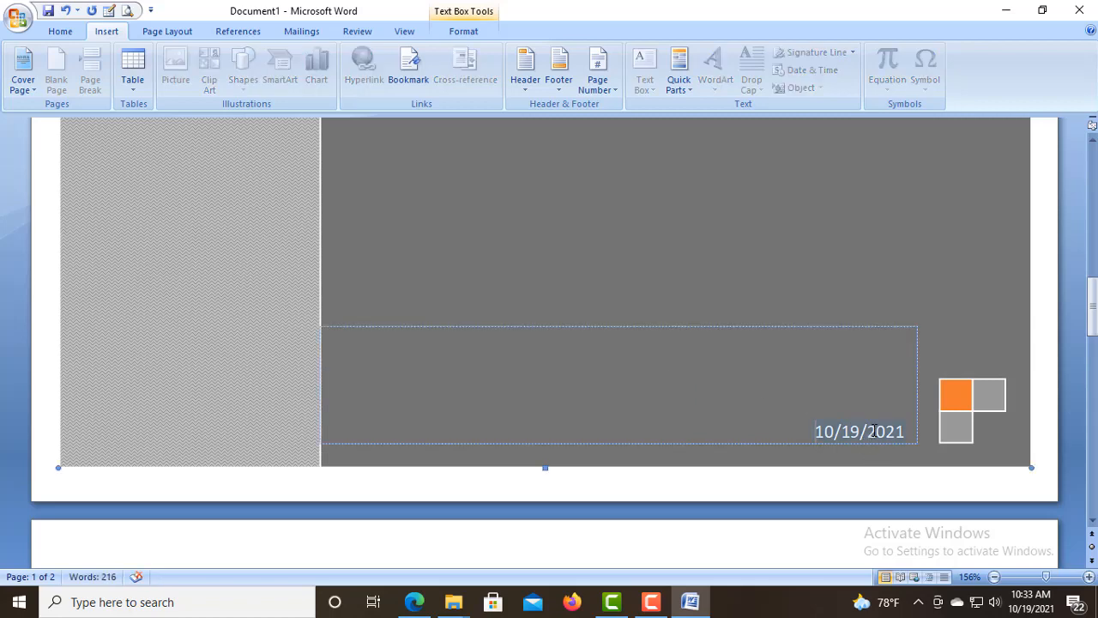
Step: Try to delete the date in the lower text box of the cover page
left_click(394, 358)
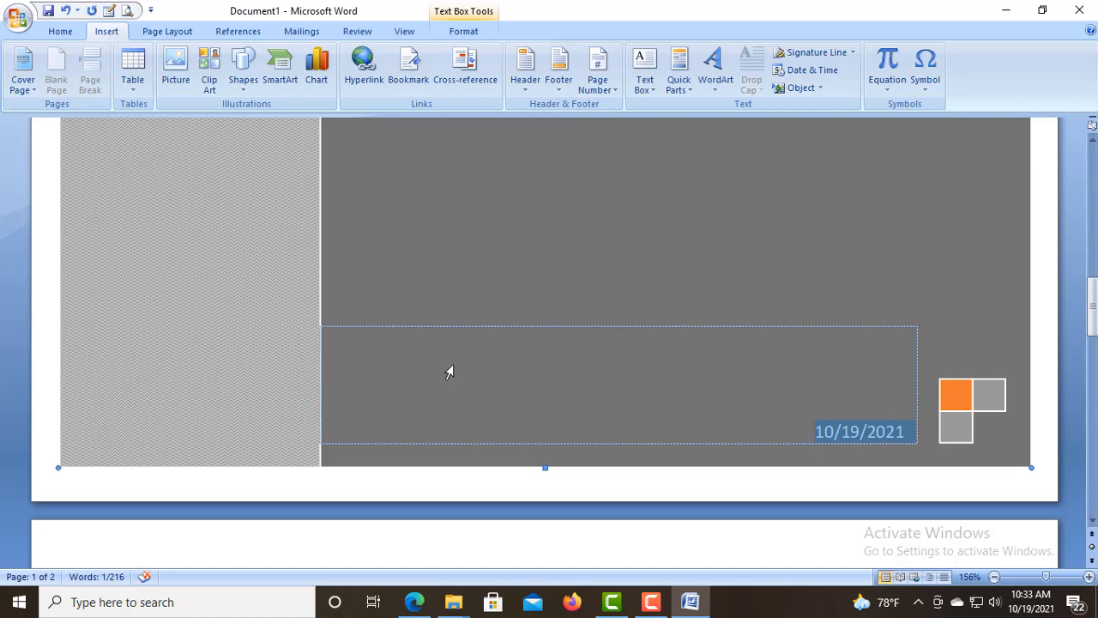
key("Delete")
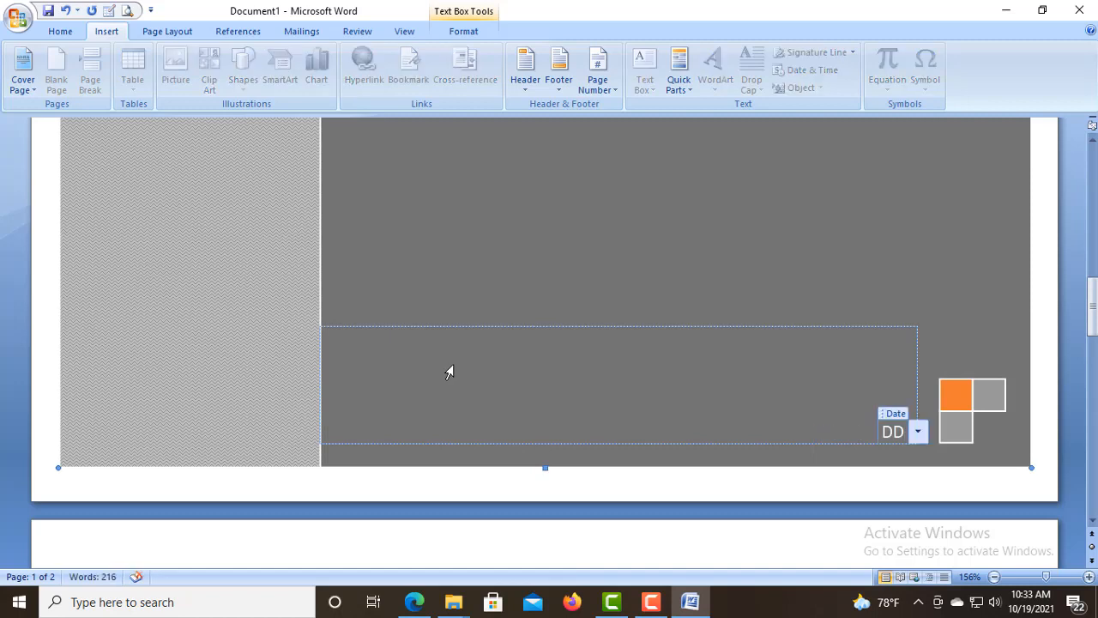
left_click(567, 355)
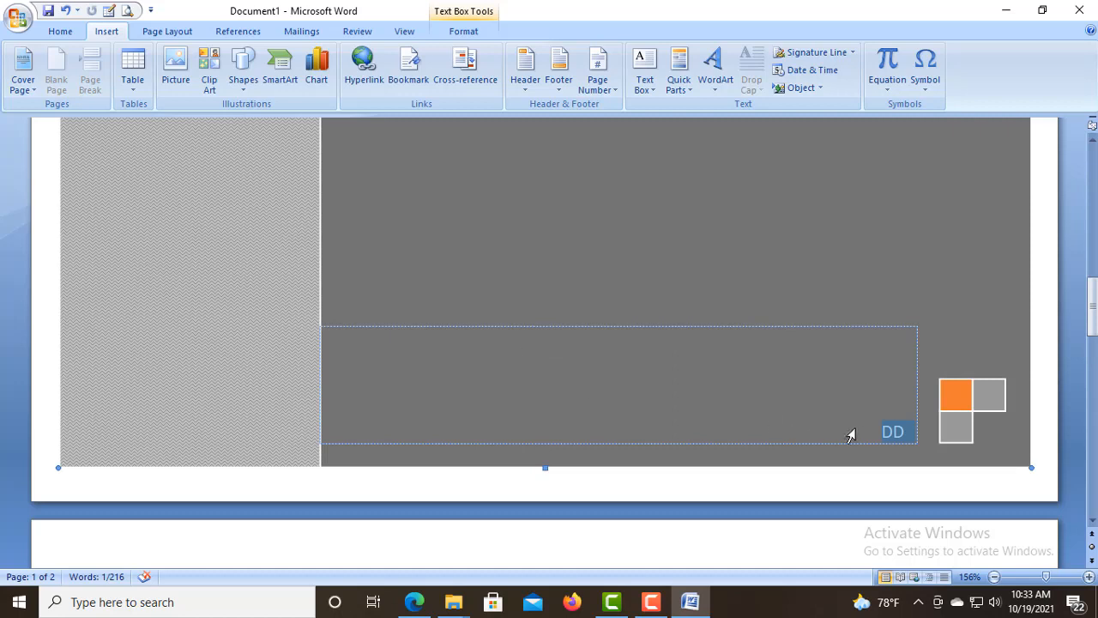
Step: Set the cover page's Date field to today's date, 10/19/2021
left_click(893, 432)
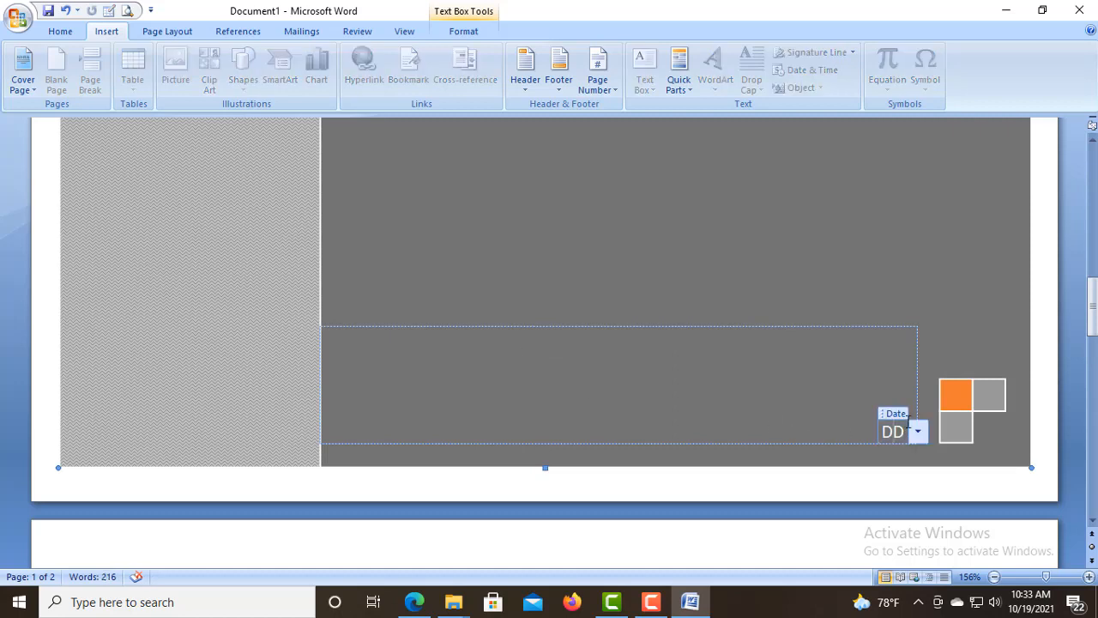
left_click(917, 433)
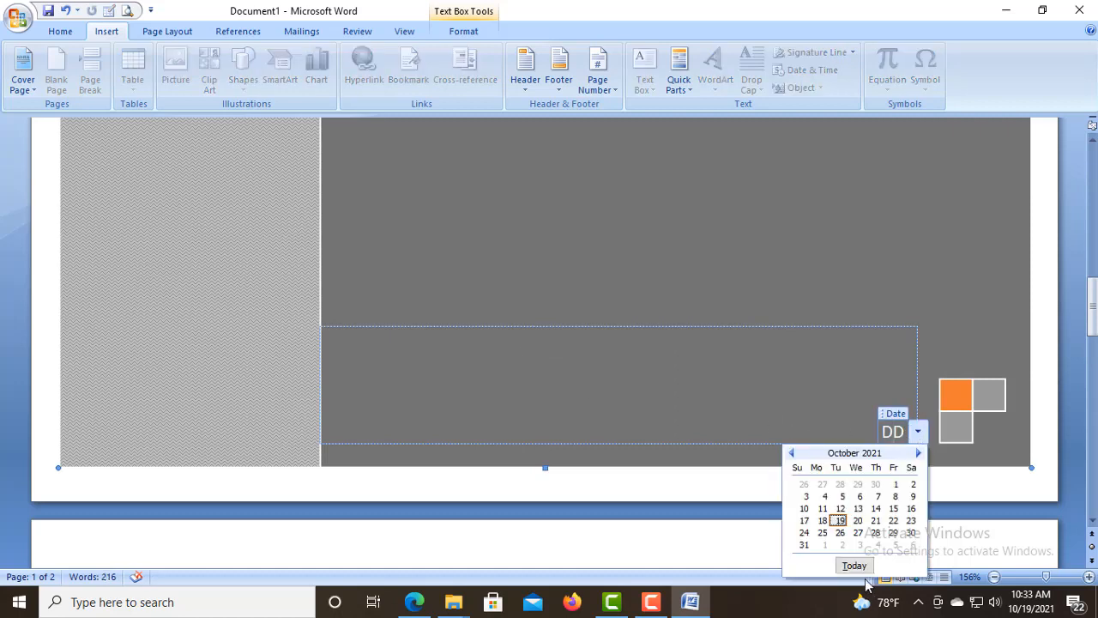
left_click(854, 565)
left_click(522, 359)
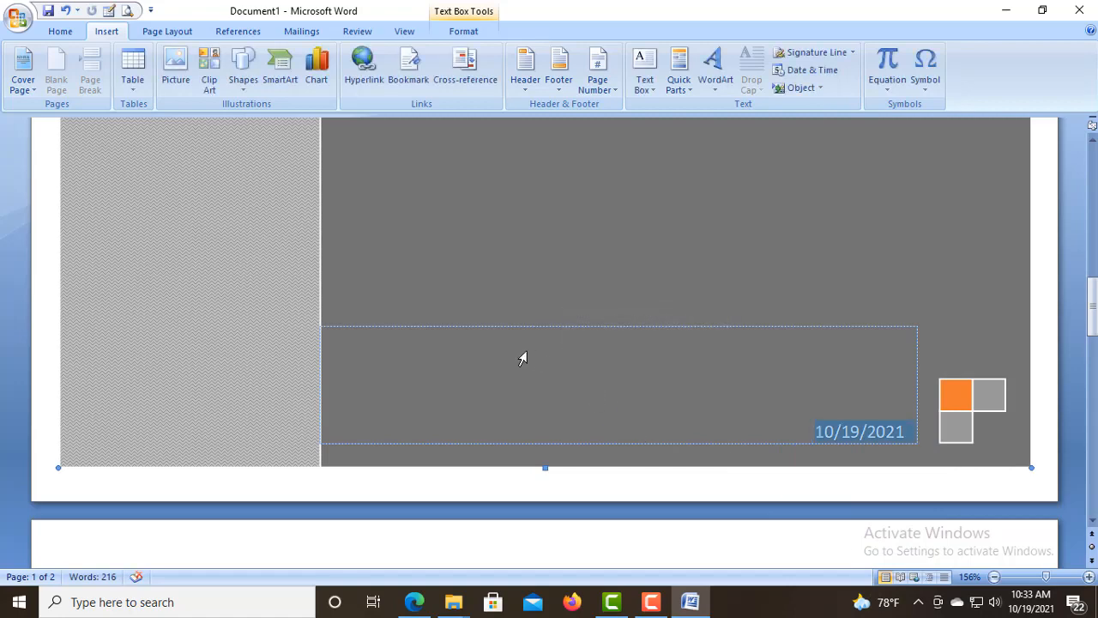
left_click(446, 270)
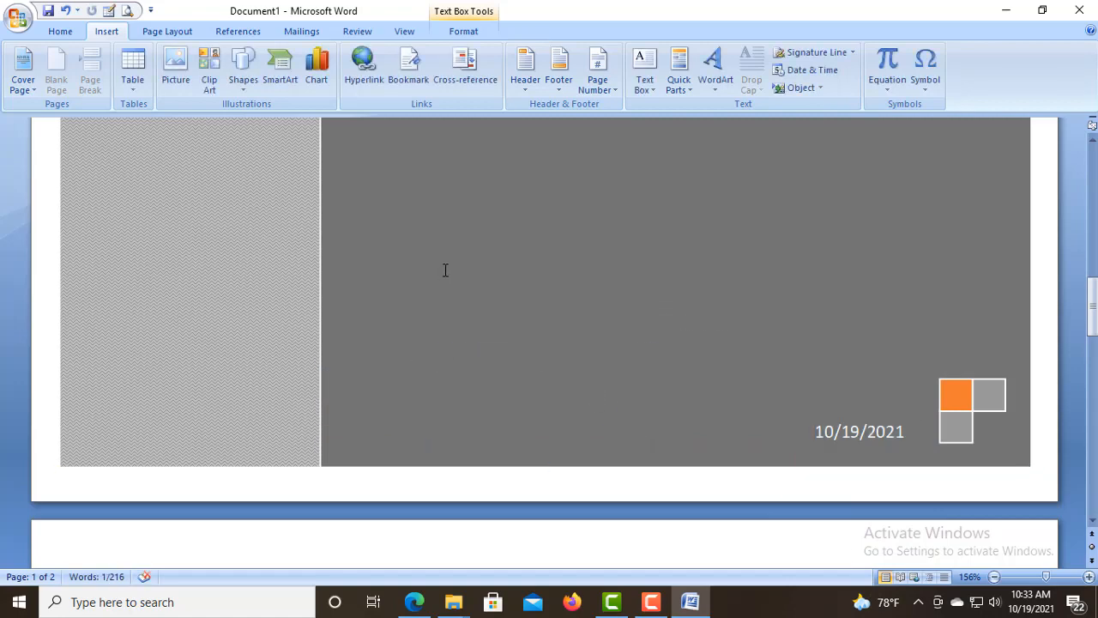
Step: Review the cover page from the date area up to the coloured squares
left_click(373, 371)
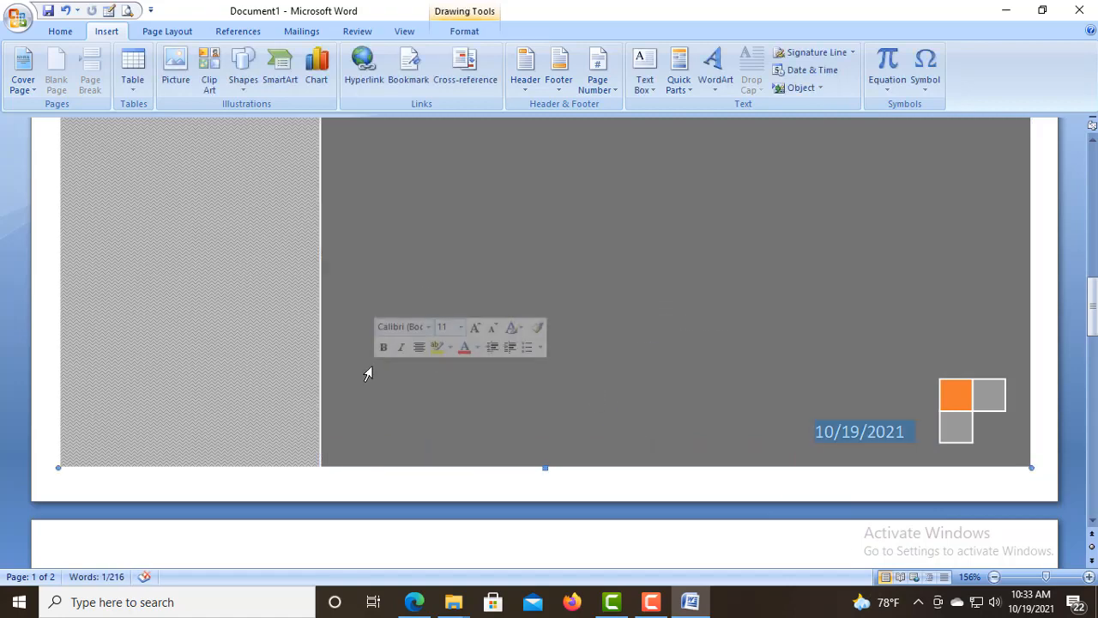
left_click(386, 379)
scroll(569, 351, "down", 2)
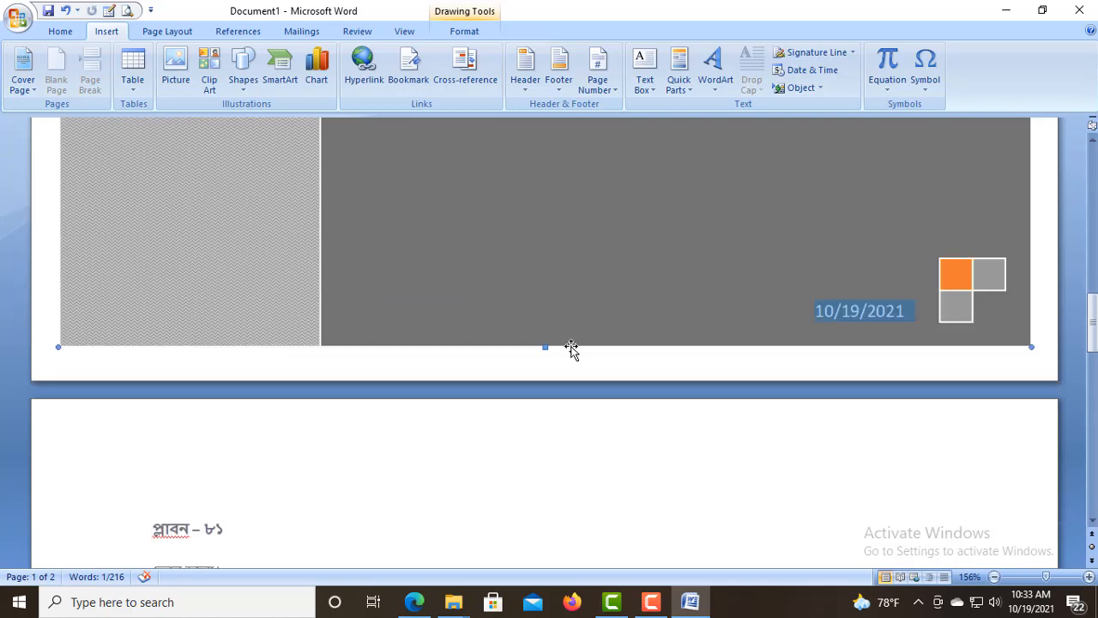
scroll(566, 341, "up", 4)
scroll(557, 341, "up", 7)
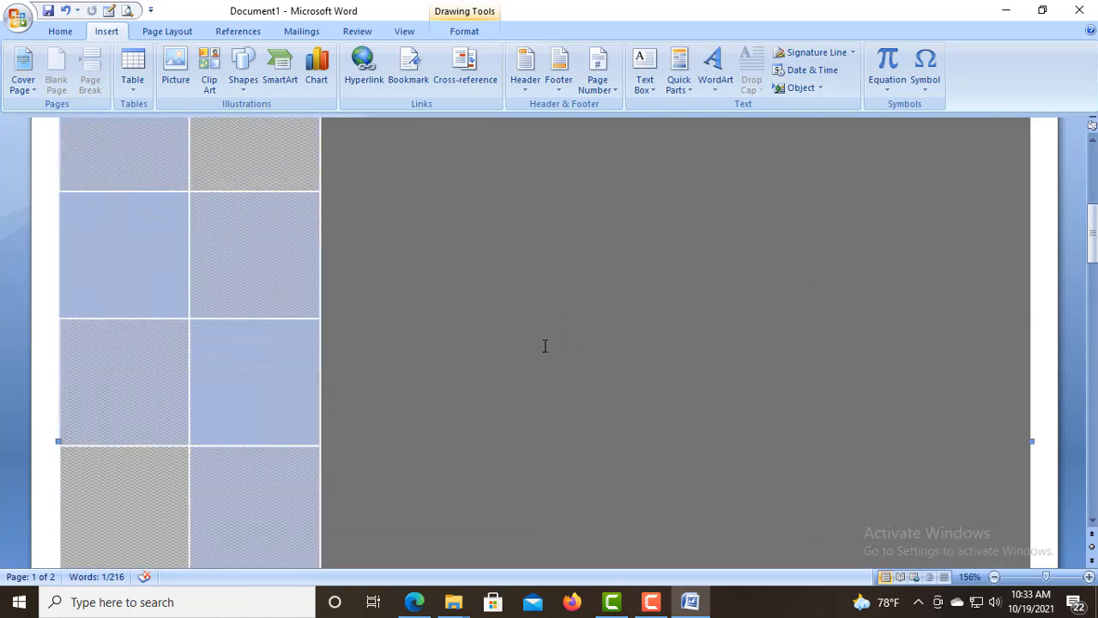
scroll(538, 352, "down", 7)
scroll(507, 403, "down", 2)
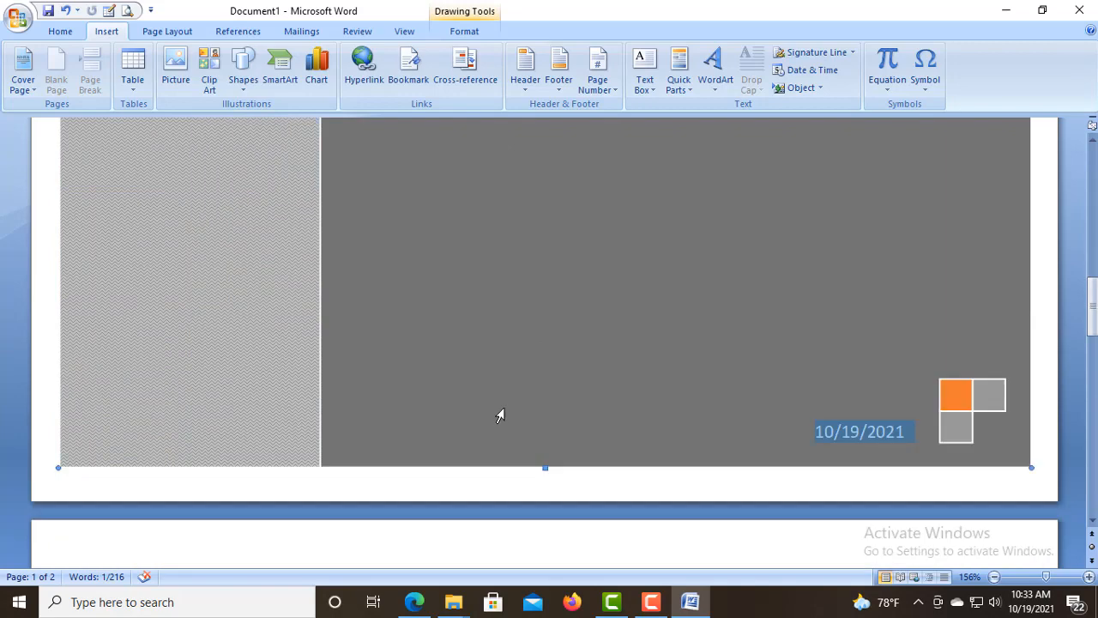
Step: Move the date up one line in the lower text box and place the cursor on the empty line beneath it
left_click_drag(833, 425, 845, 394)
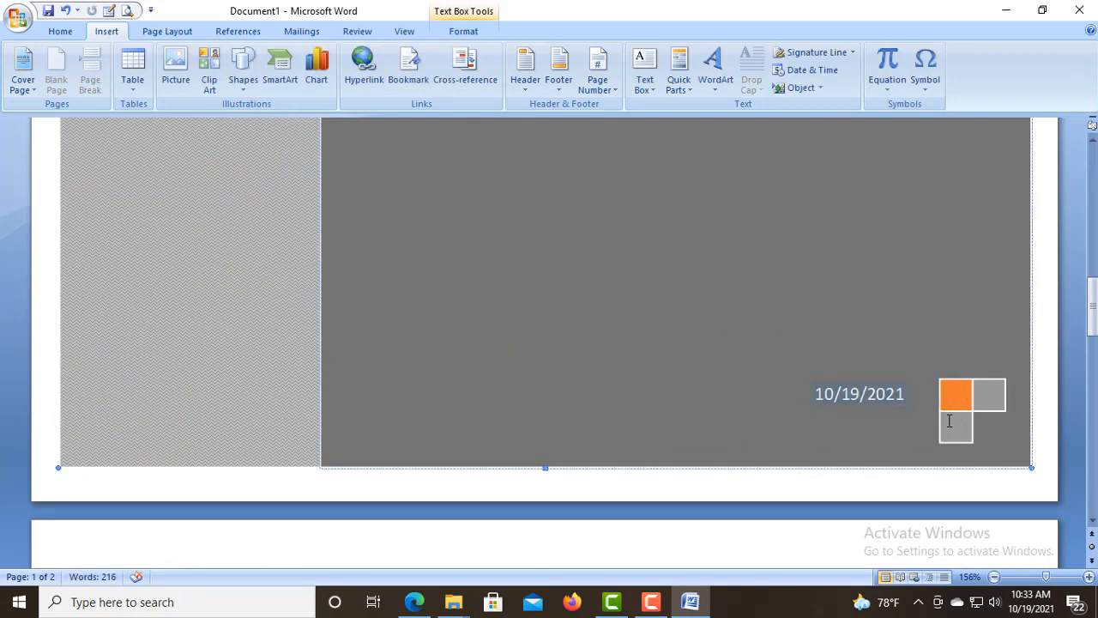
scroll(534, 351, "up", 2)
scroll(515, 480, "down", 2)
left_click(514, 413)
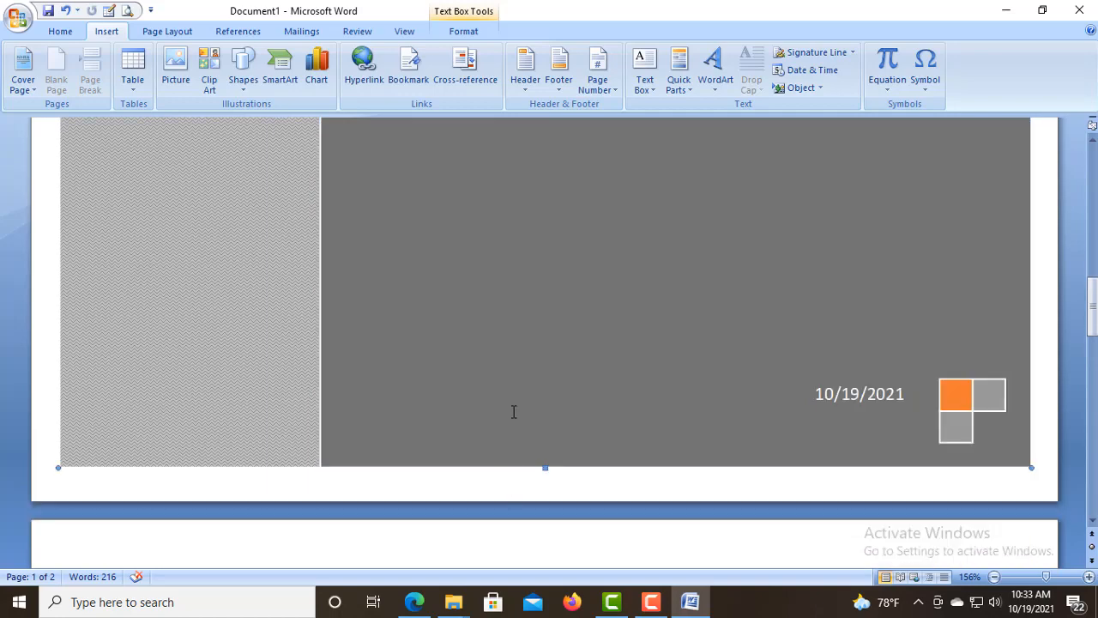
double_click(514, 412)
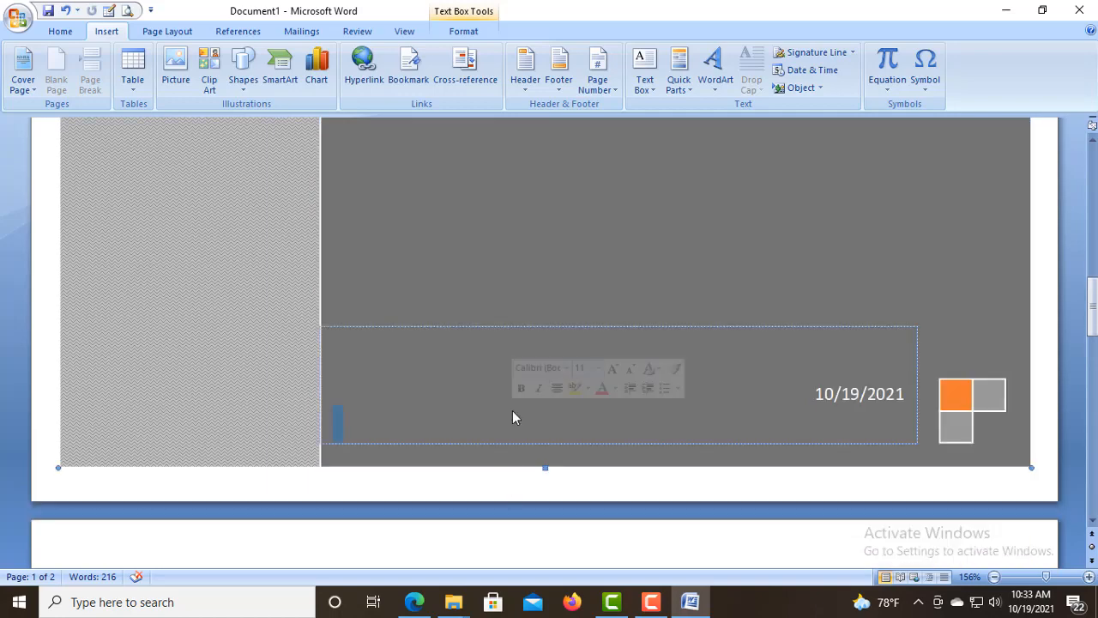
left_click(342, 422)
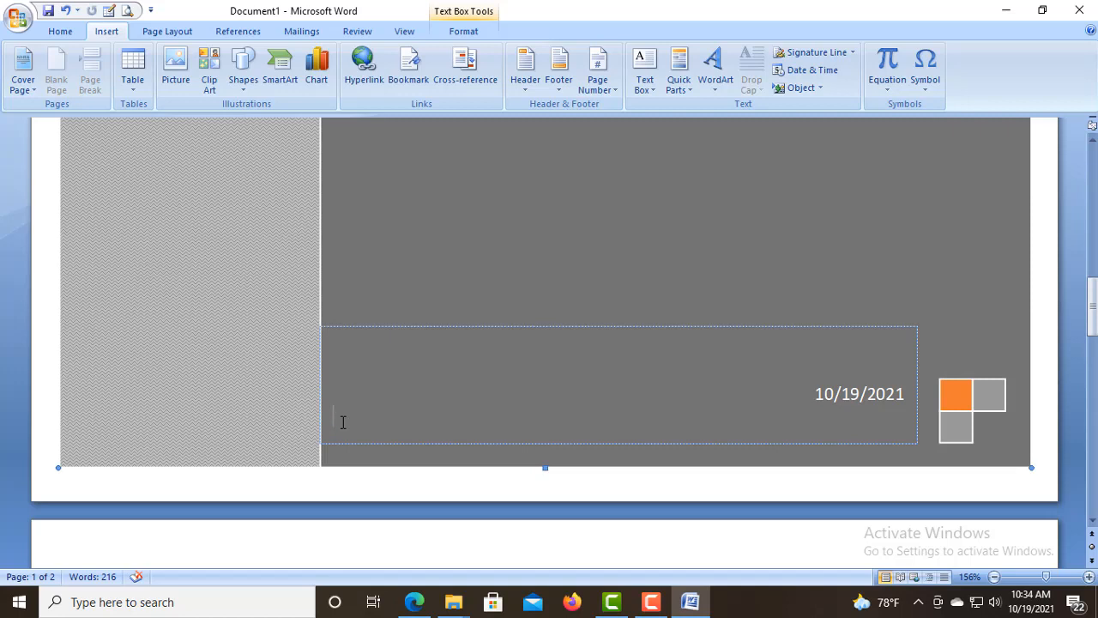
Step: Enter the text Dhaka on the empty line beneath the date in the cover page's lower text box
type("Dak")
key("BackSpace")
key("BackSpace")
key("BackSpace")
key("BackSpace")
type("haak")
key("BackSpace")
key("BackSpace")
type("ka Ut")
type("aa")
key("BackSpace")
Step: Review the whole cover page, from the lower text box up to the year, and the start of the story page
scroll(414, 451, "down", 6)
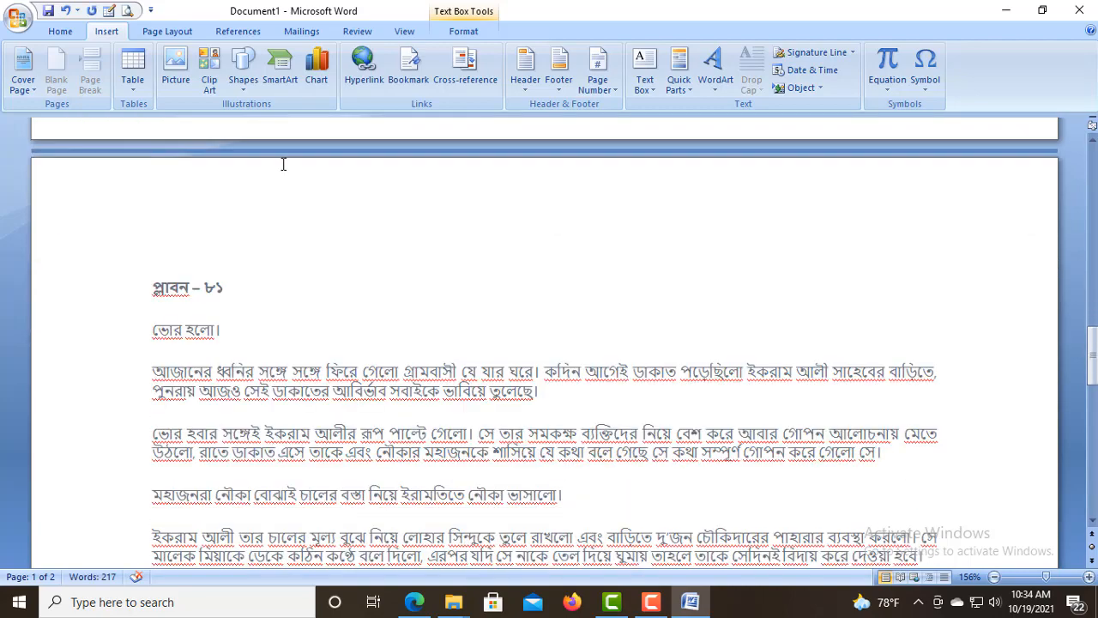
scroll(377, 248, "up", 4)
scroll(378, 248, "up", 3)
scroll(580, 441, "up", 3)
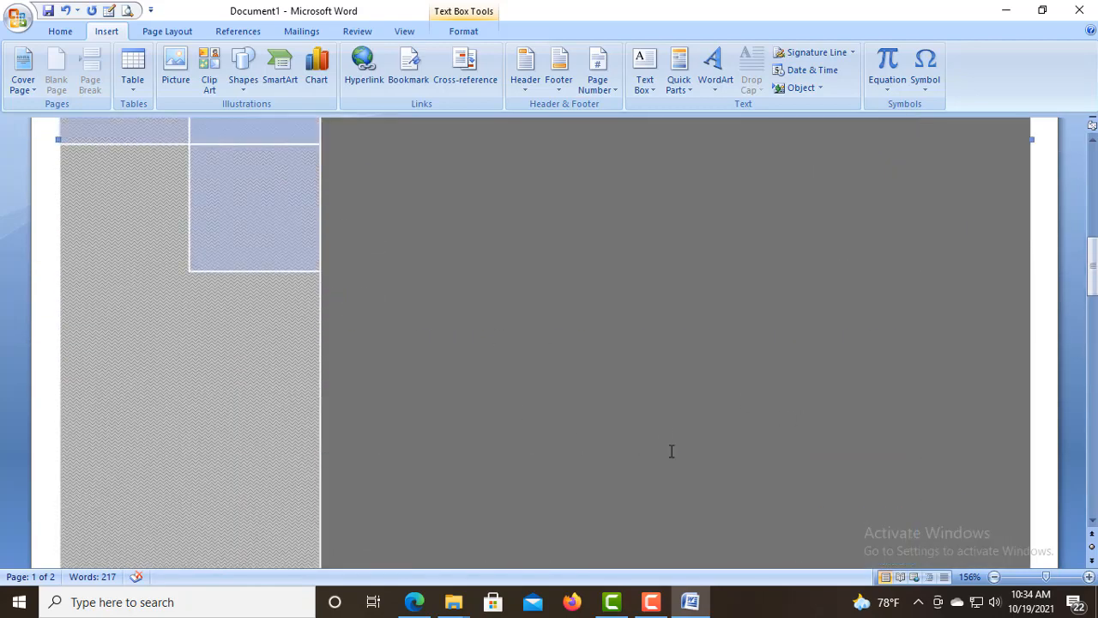
scroll(557, 444, "up", 3)
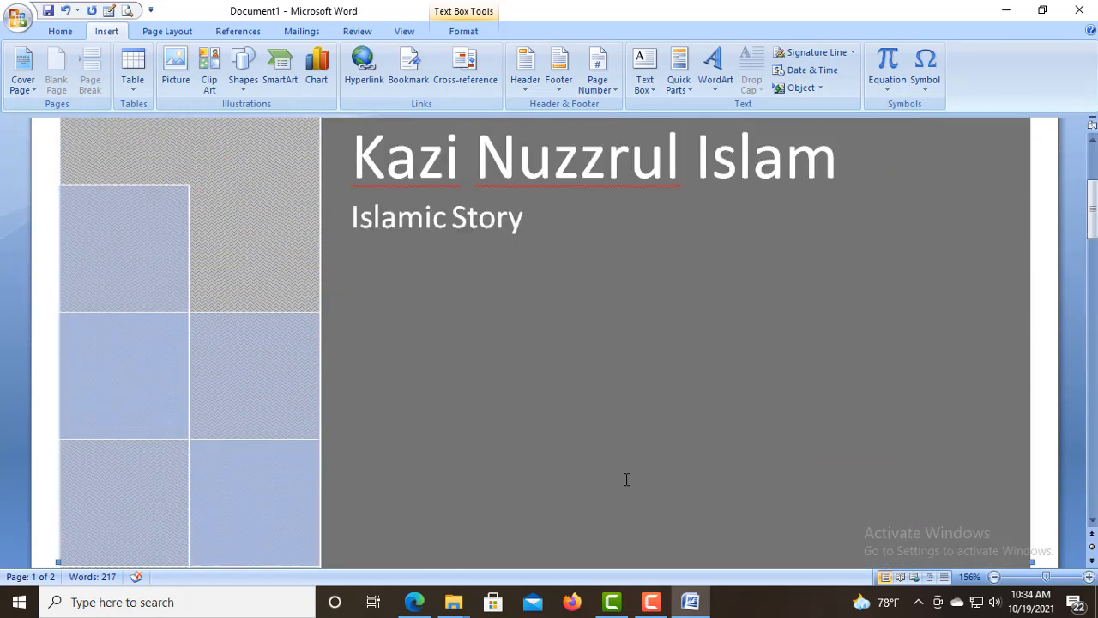
scroll(625, 486, "down", 6)
scroll(624, 484, "down", 1)
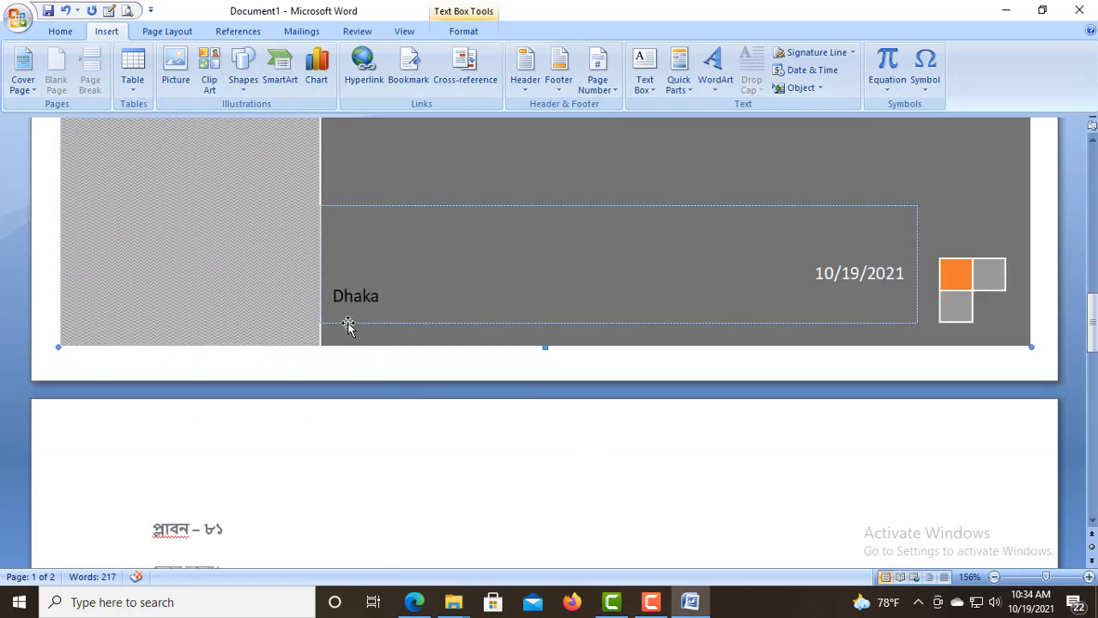
scroll(519, 318, "up", 6)
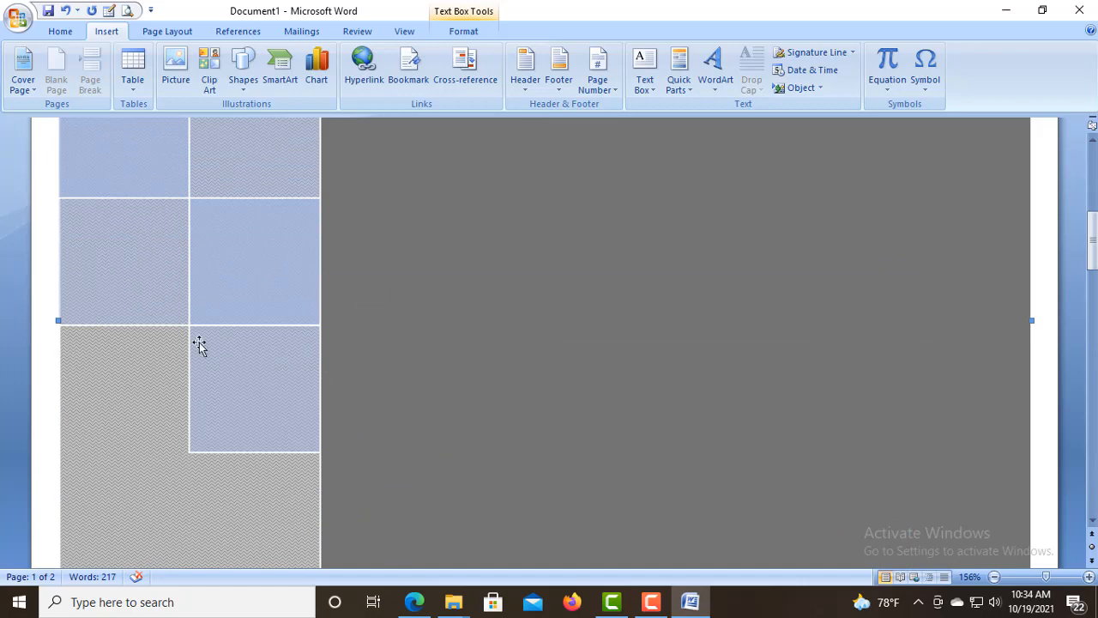
scroll(208, 284, "up", 8)
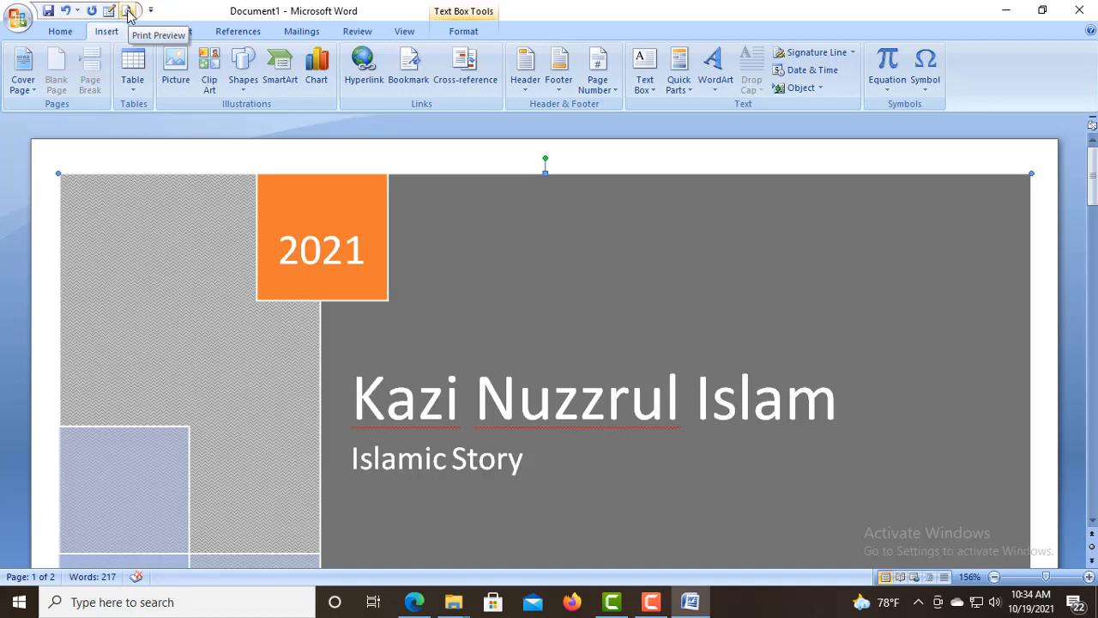
Step: Open the print preview and examine the cover page and the story page at 100% zoom
left_click(127, 12)
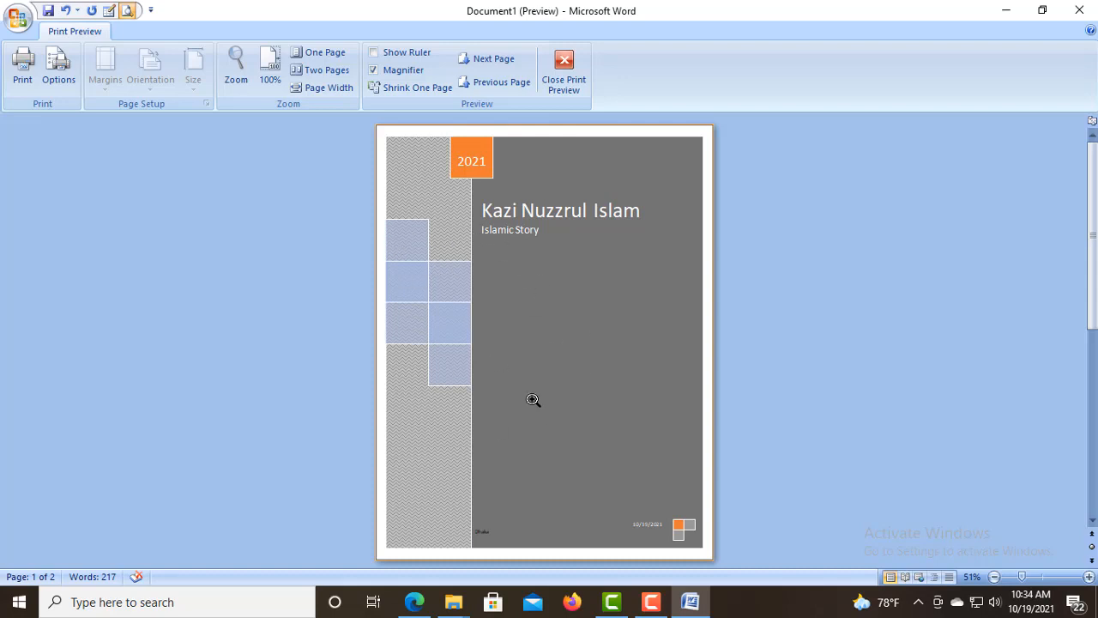
scroll(490, 303, "down", 1)
scroll(493, 269, "up", 1)
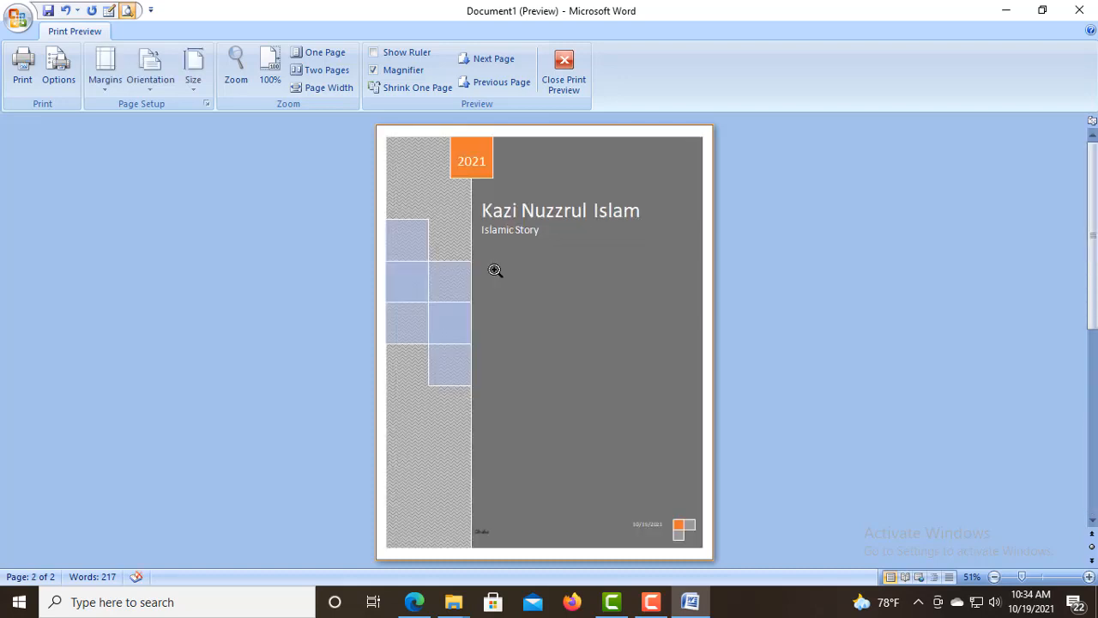
left_click(496, 266)
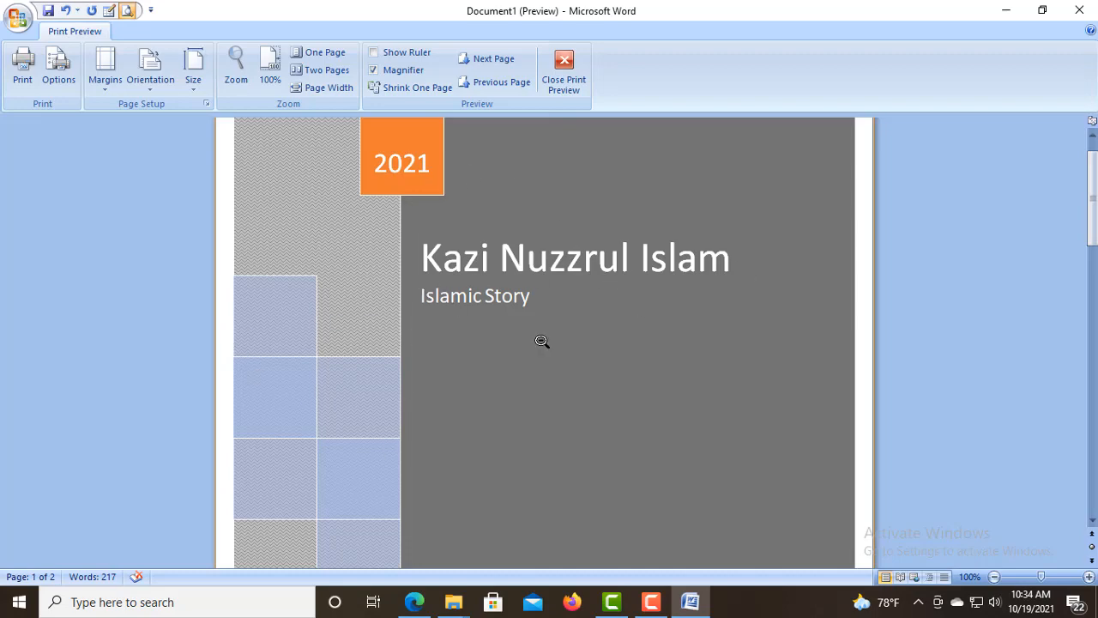
scroll(543, 404, "down", 5)
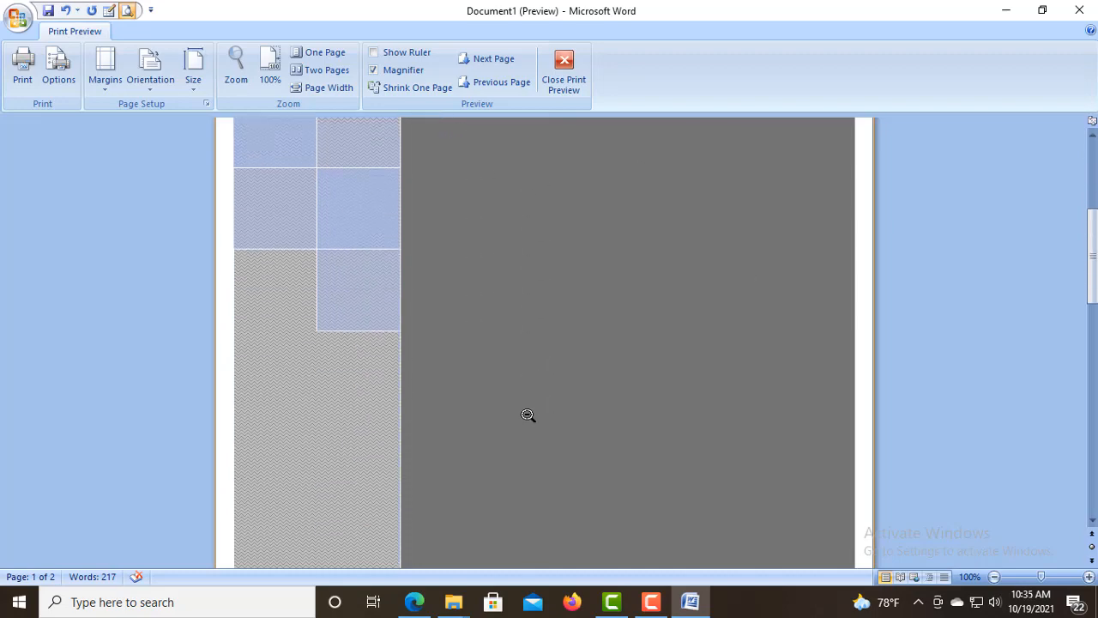
scroll(525, 416, "down", 10)
scroll(502, 446, "up", 3)
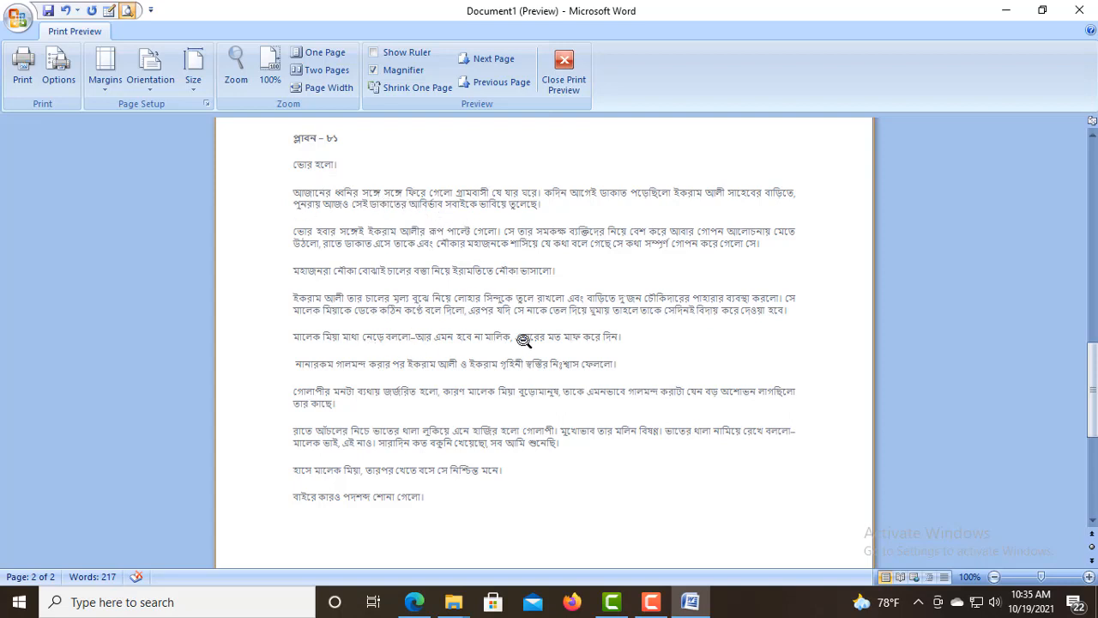
scroll(553, 365, "up", 10)
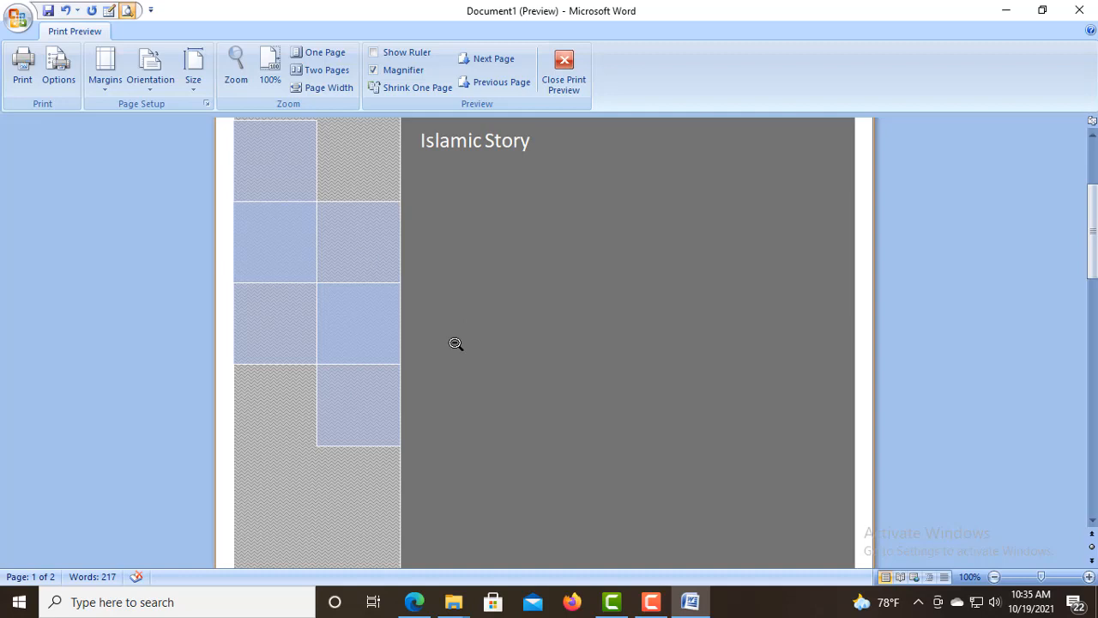
Step: Undo the recent edits until the author, company name and date lines are back in the cover page's lower text box
left_click(66, 12)
left_click(66, 12)
left_click(66, 12)
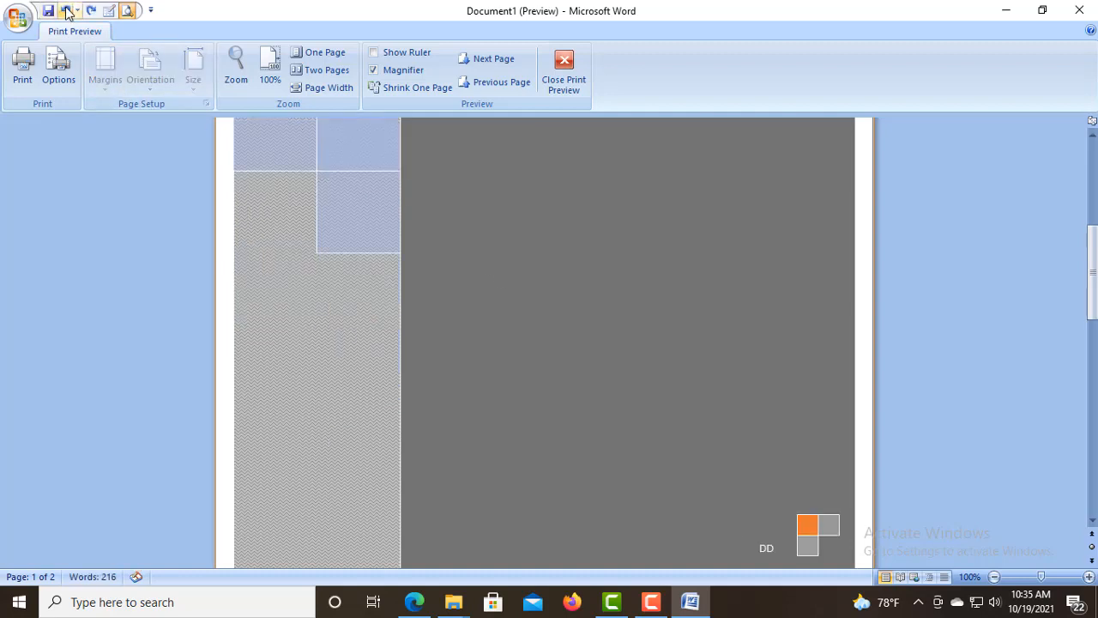
left_click(66, 12)
left_click(66, 12)
left_click(66, 12)
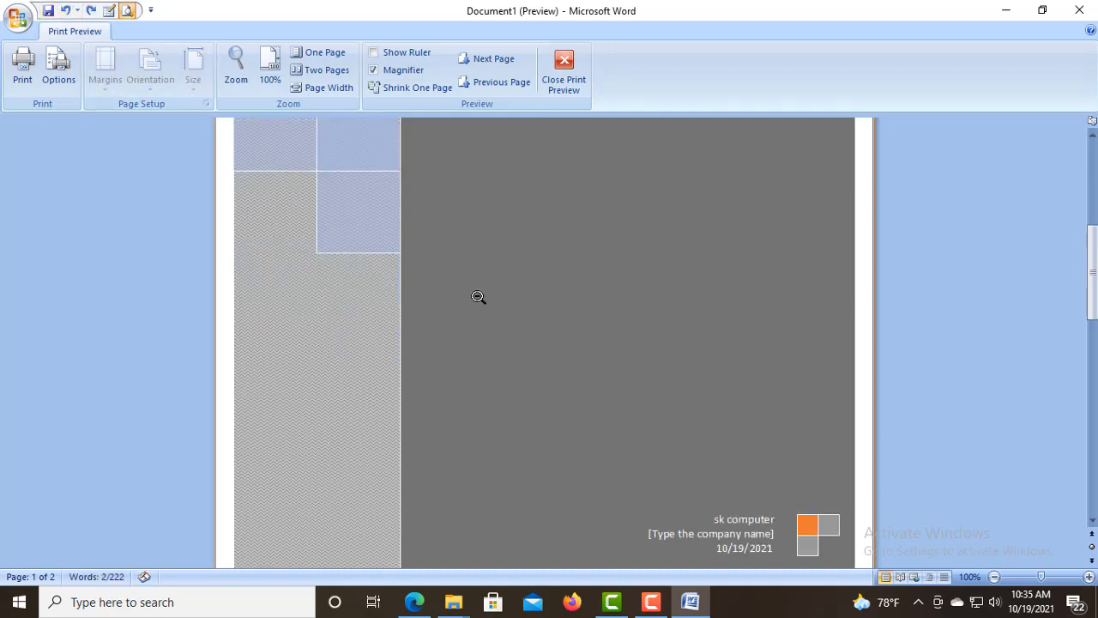
scroll(398, 284, "down", 2)
scroll(392, 280, "up", 3)
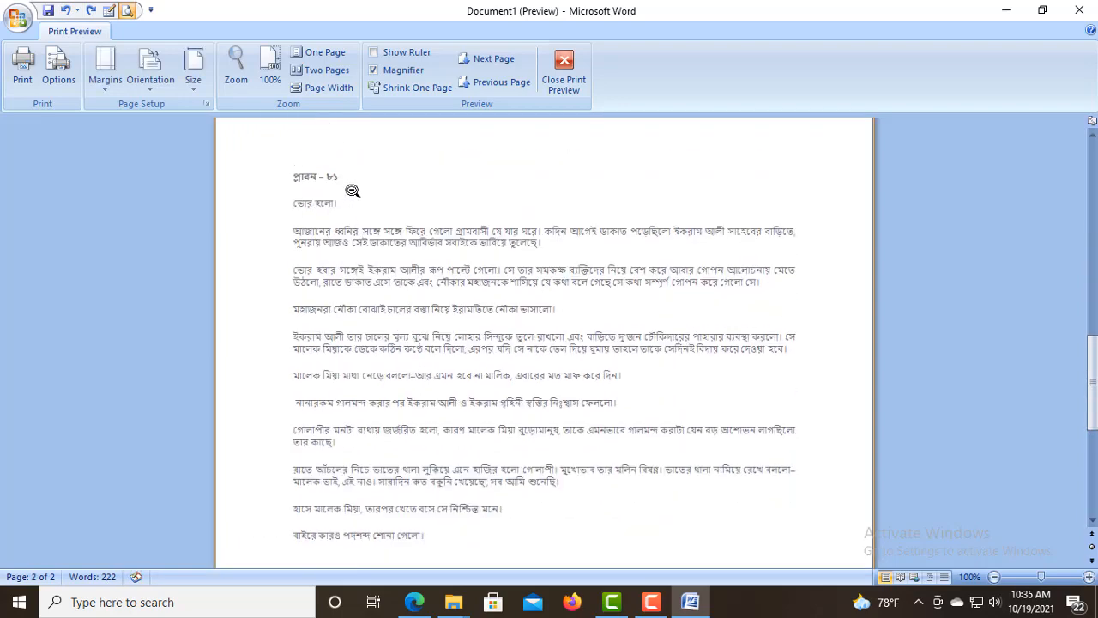
left_click(352, 190)
left_click(477, 220)
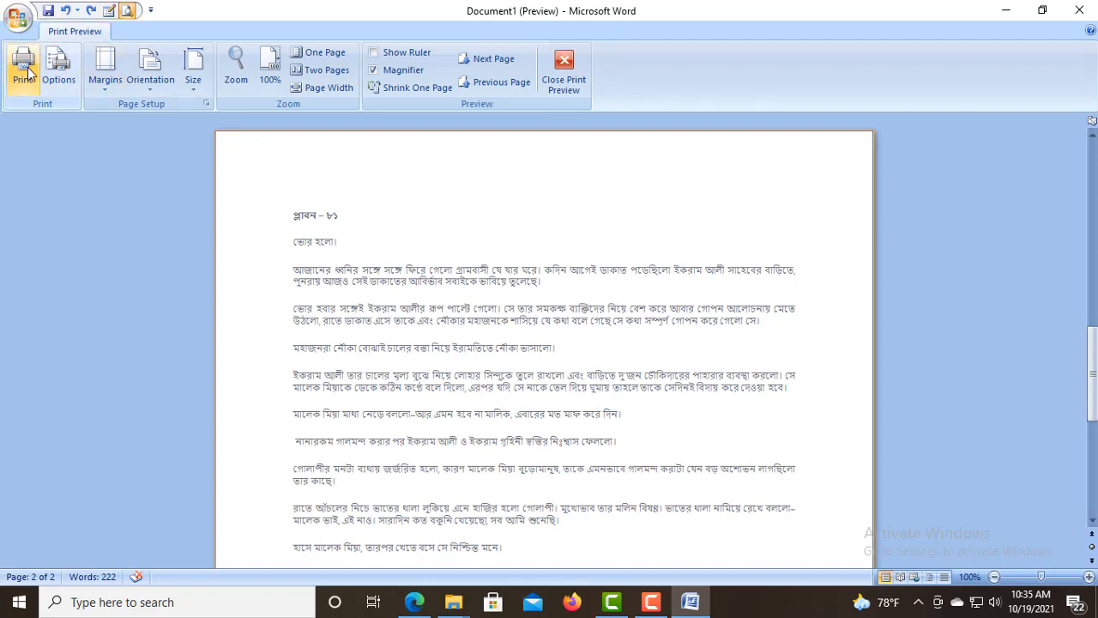
Step: Undo the abstract's removal and the subtitle and title entries on the cover page, and check the story page
left_click(69, 11)
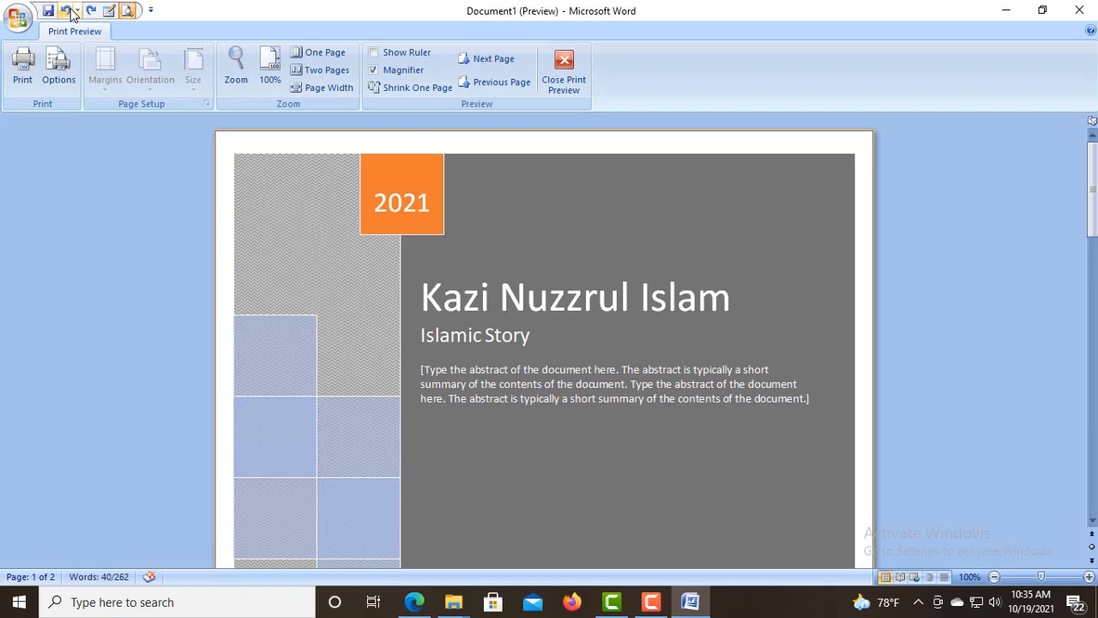
left_click(69, 11)
left_click(69, 11)
left_click(69, 11)
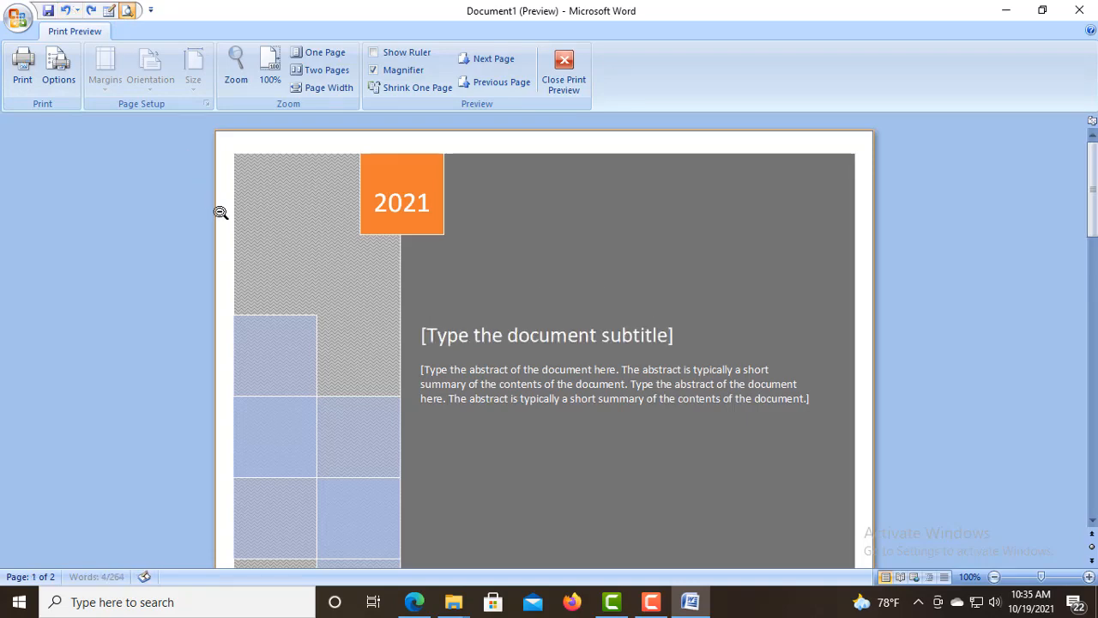
scroll(221, 213, "down", 15)
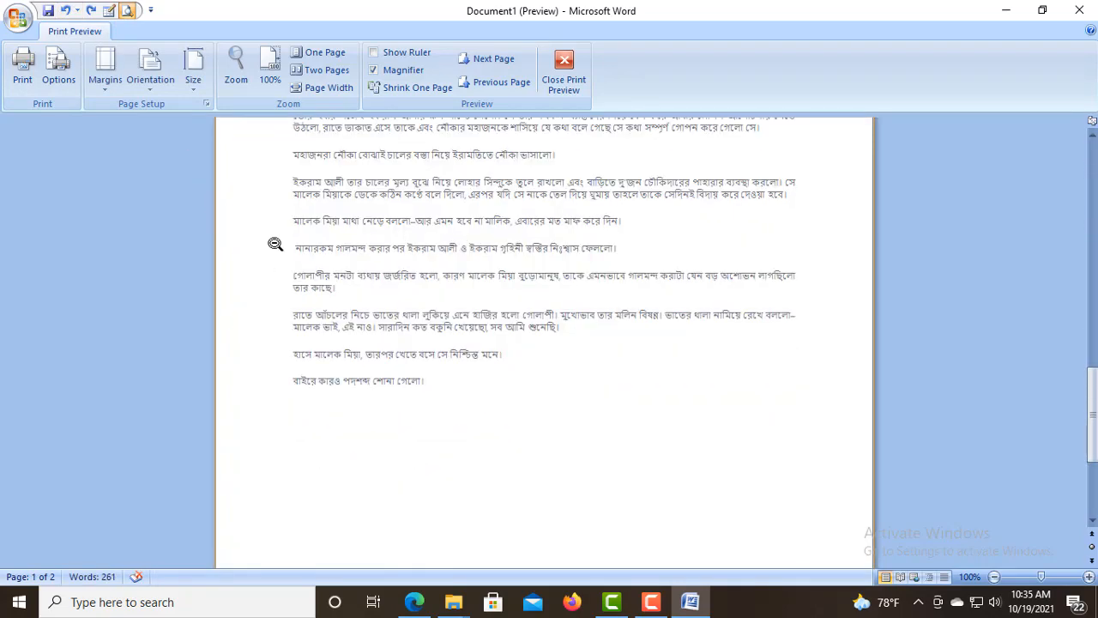
left_click(275, 243)
left_click(479, 230)
left_click(481, 230)
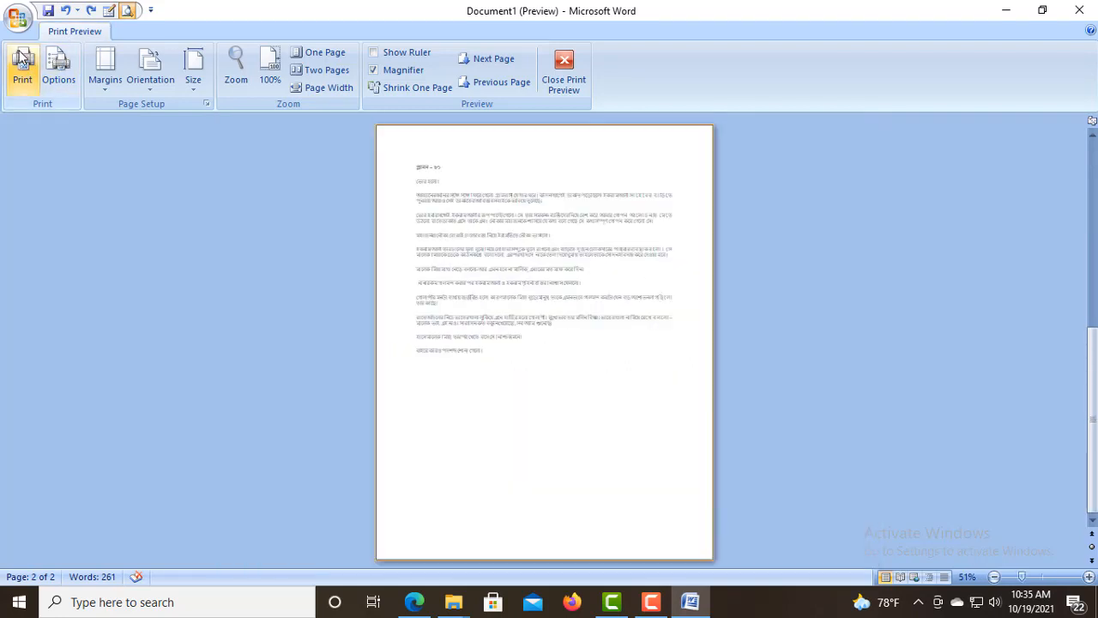
Step: Close the print preview and undo one more edit to restore the document title placeholder on the cover page
left_click(128, 12)
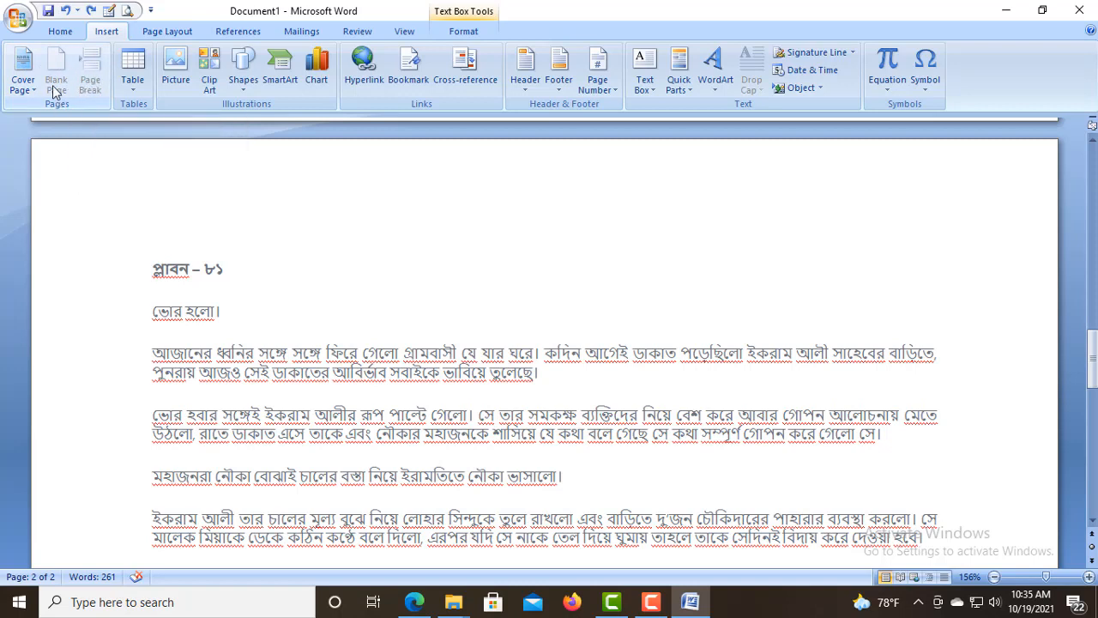
left_click(66, 31)
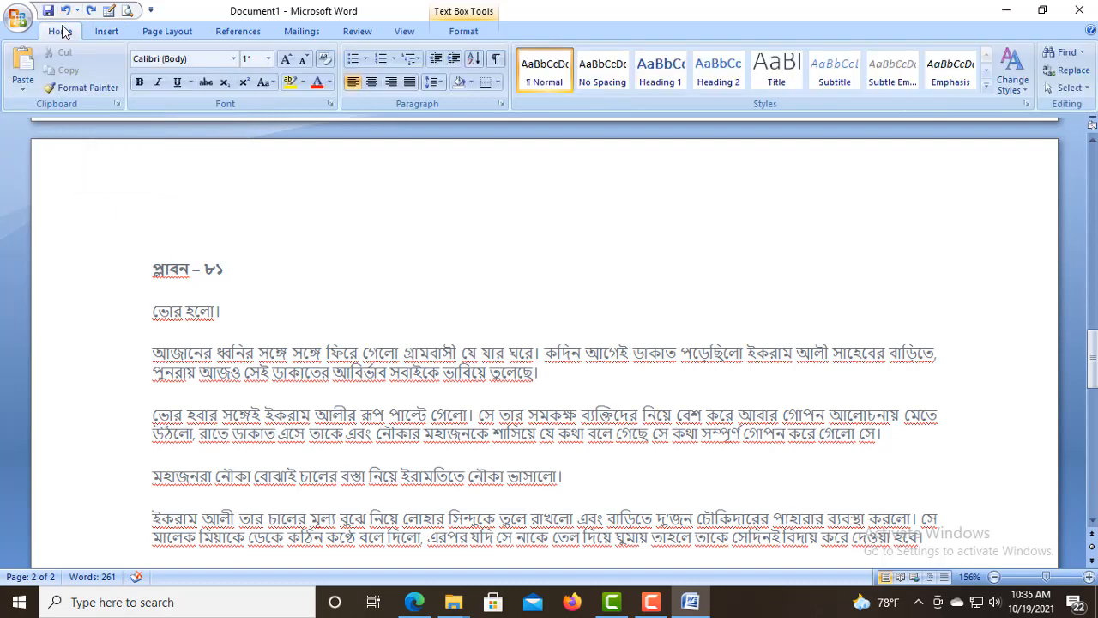
left_click(104, 35)
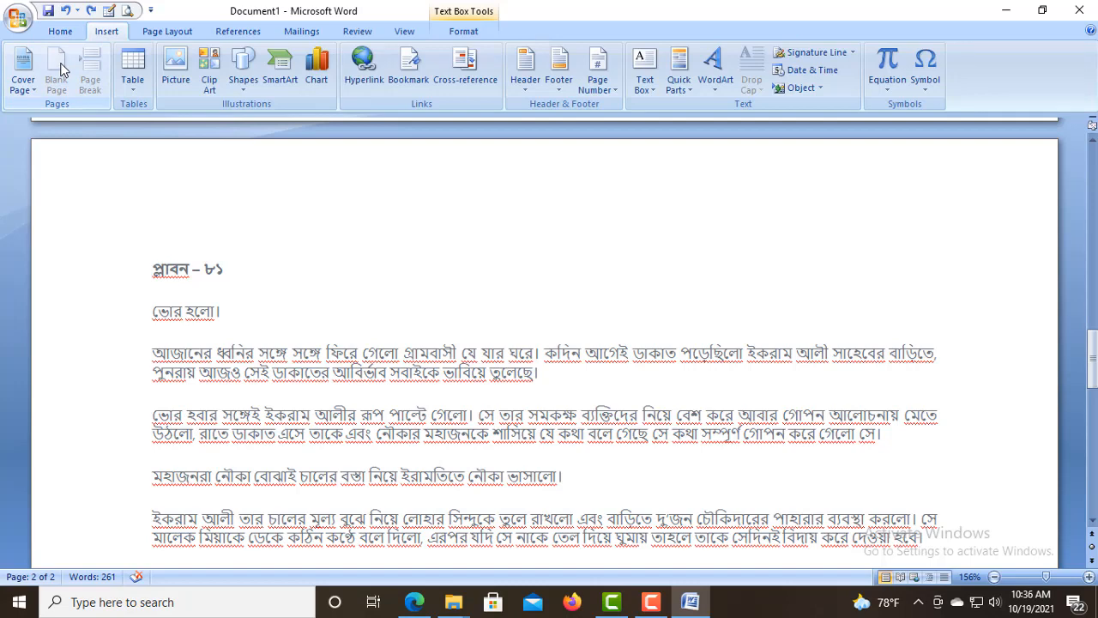
left_click(66, 11)
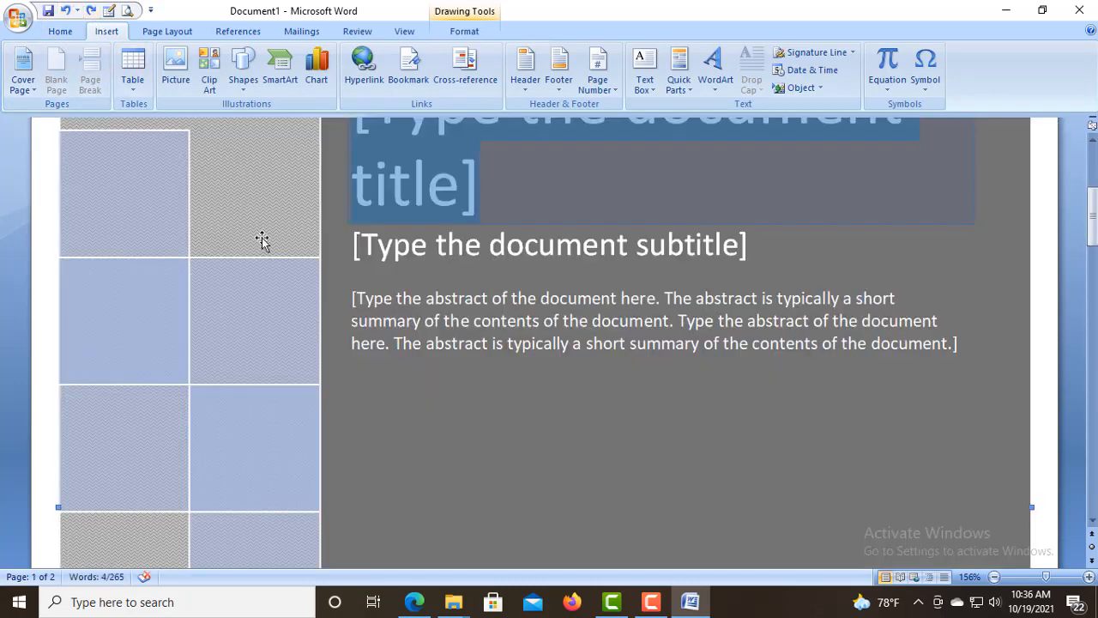
Step: Insert a blank page in the story after the one-line paragraph beginning "মহাজনরা নৌকা"
scroll(260, 327, "down", 10)
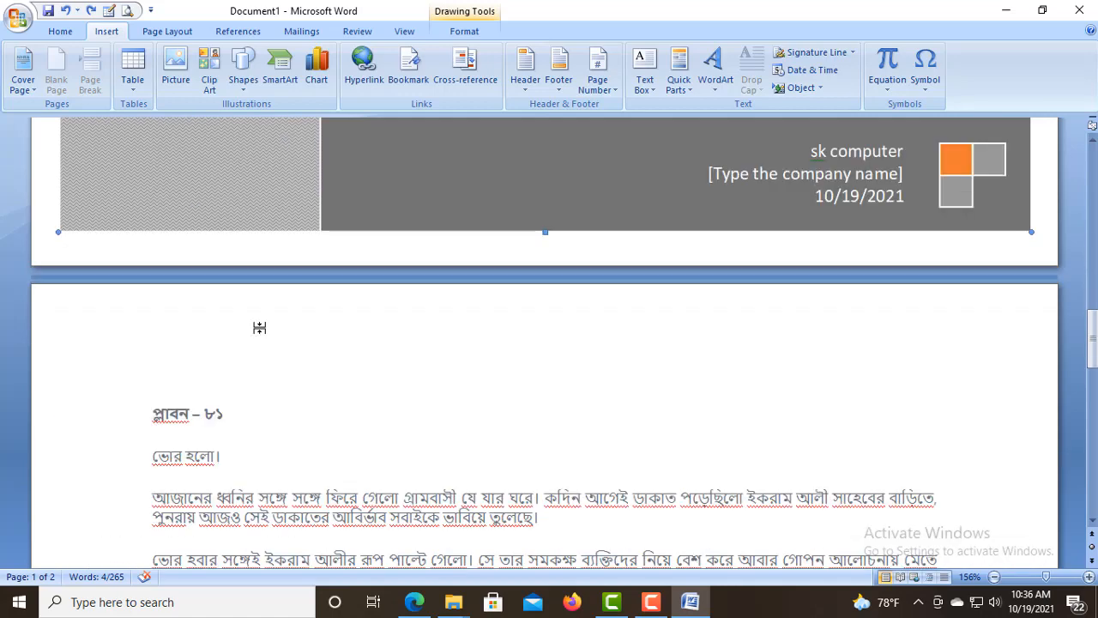
left_click(239, 394)
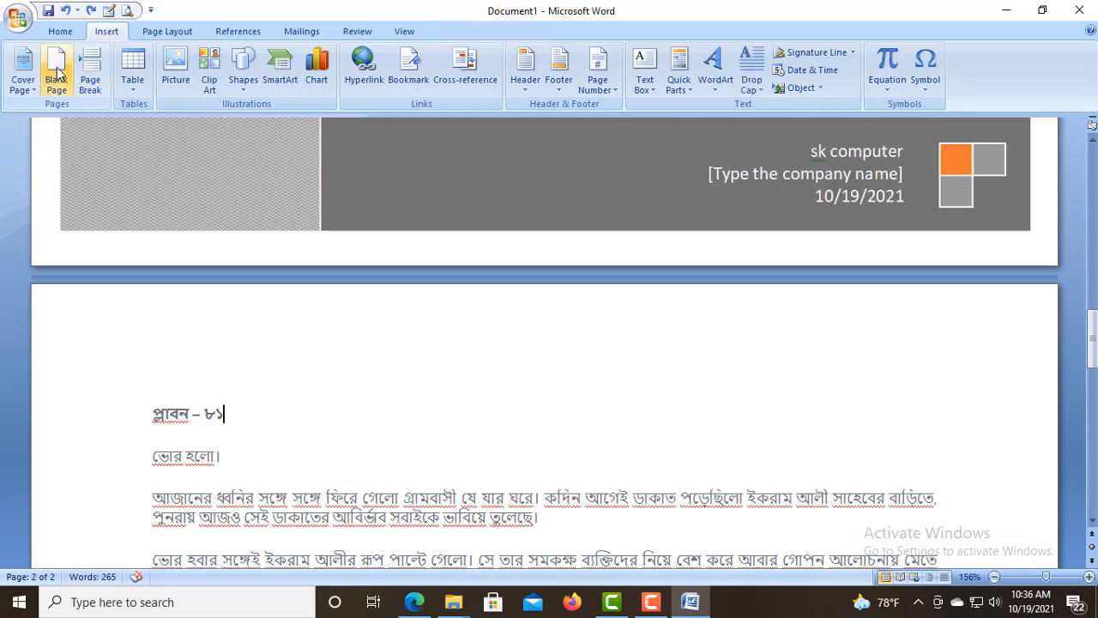
double_click(210, 378)
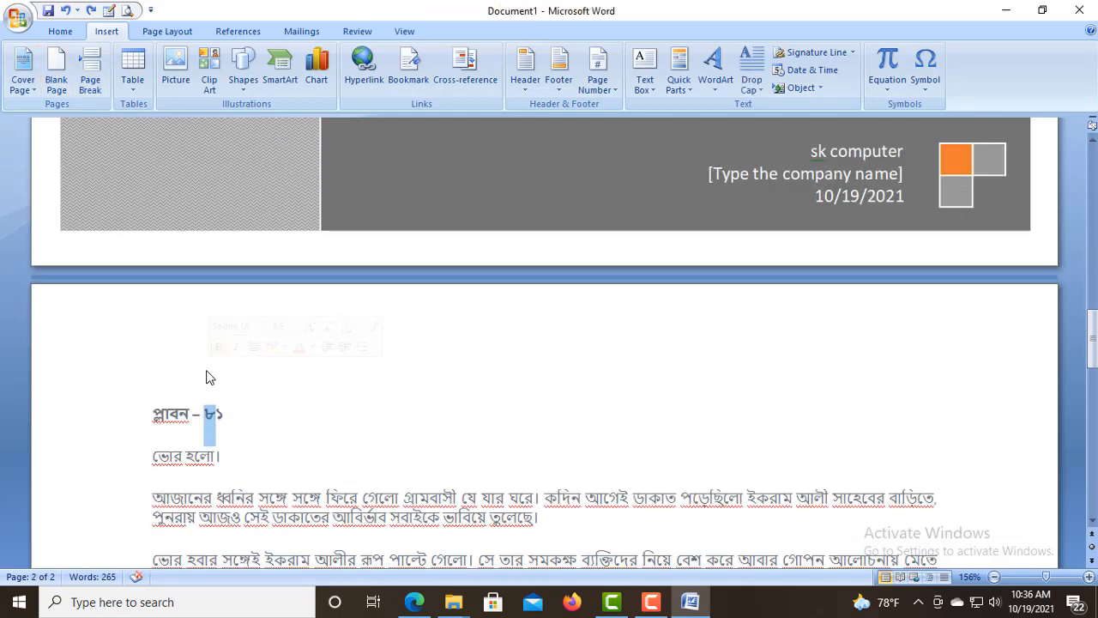
left_click(159, 390)
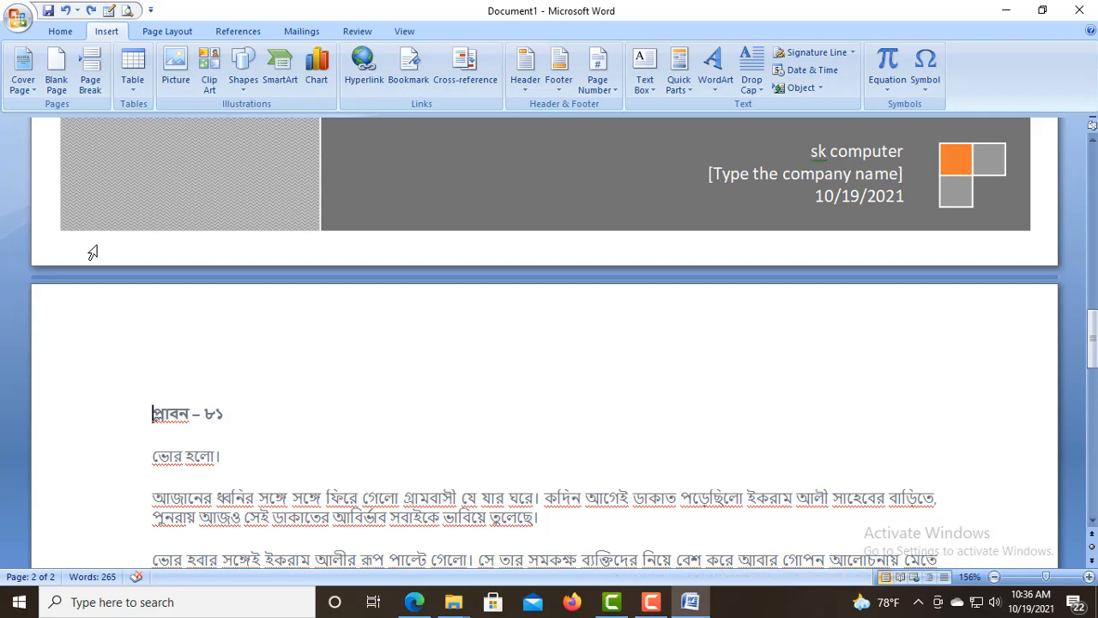
scroll(348, 323, "down", 5)
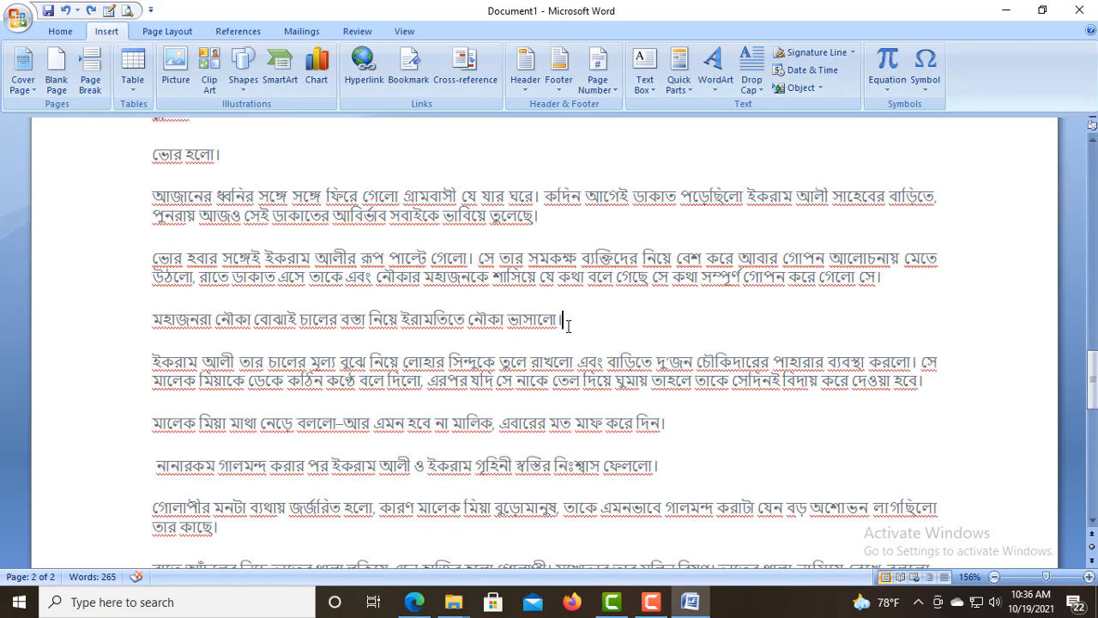
left_click(54, 75)
double_click(408, 369)
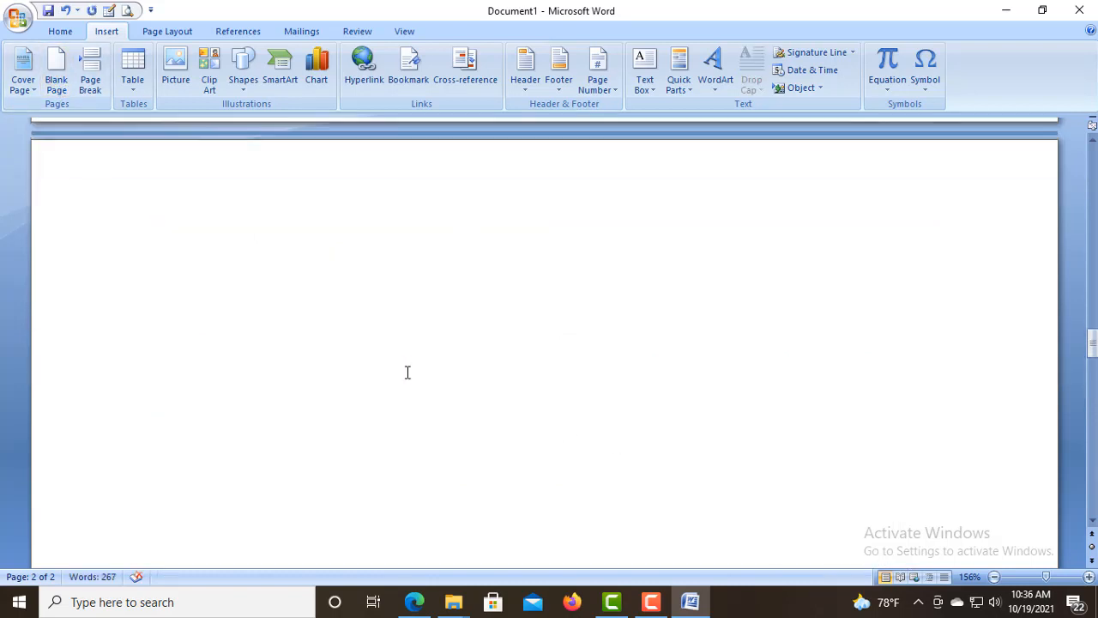
Step: Examine the inserted blank page and the remaining story text that follows it
scroll(382, 361, "down", 4)
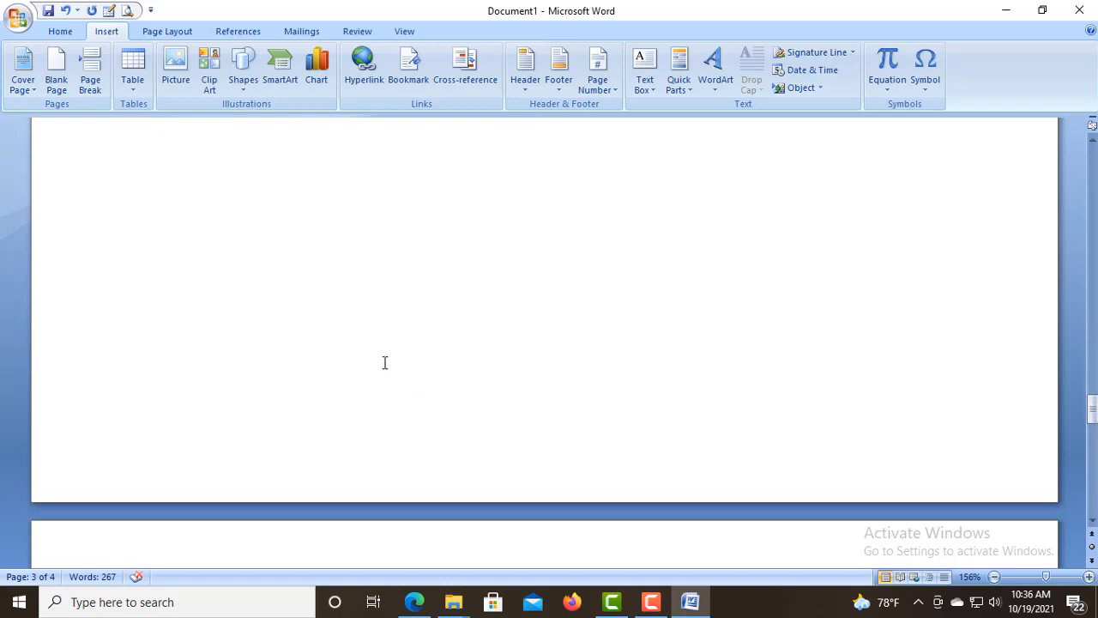
scroll(385, 362, "down", 3)
scroll(384, 362, "up", 10)
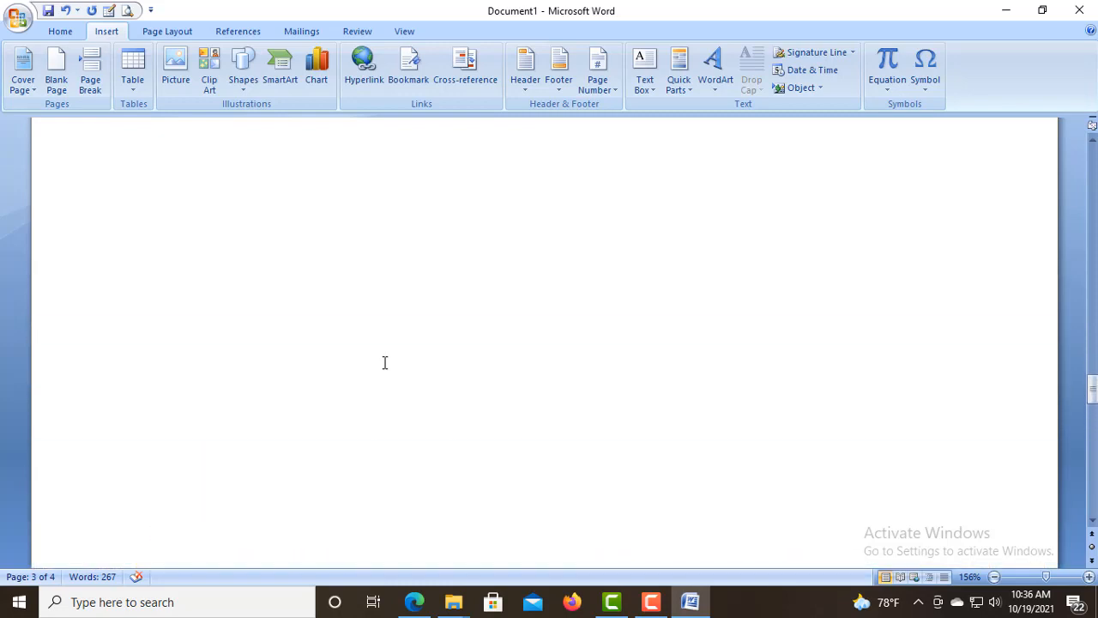
scroll(384, 362, "down", 15)
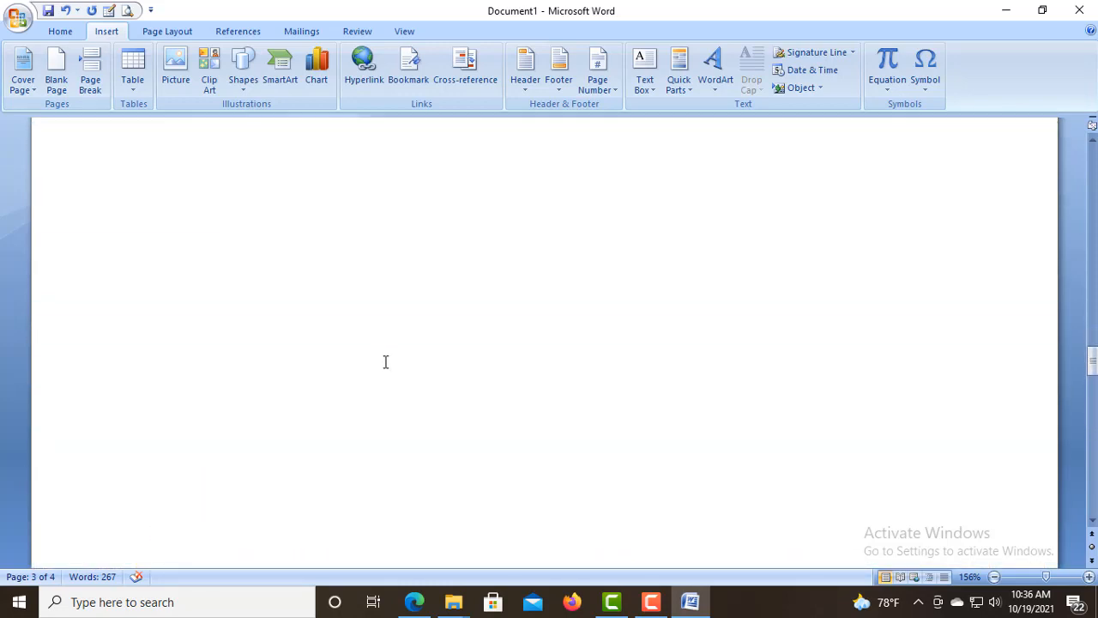
scroll(393, 362, "down", 5)
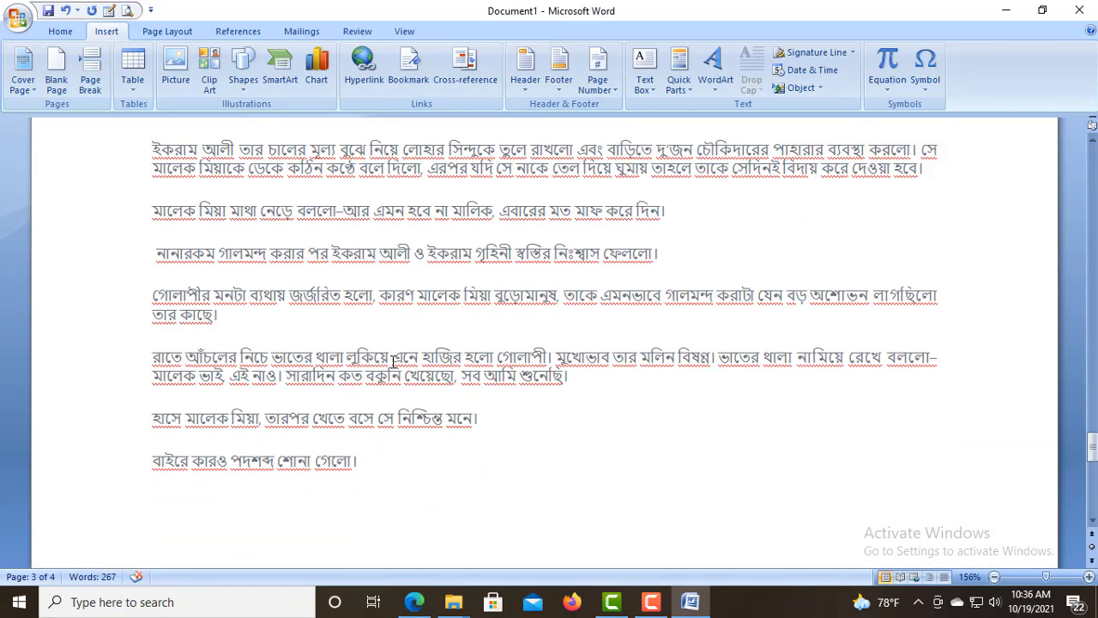
scroll(260, 307, "down", 8)
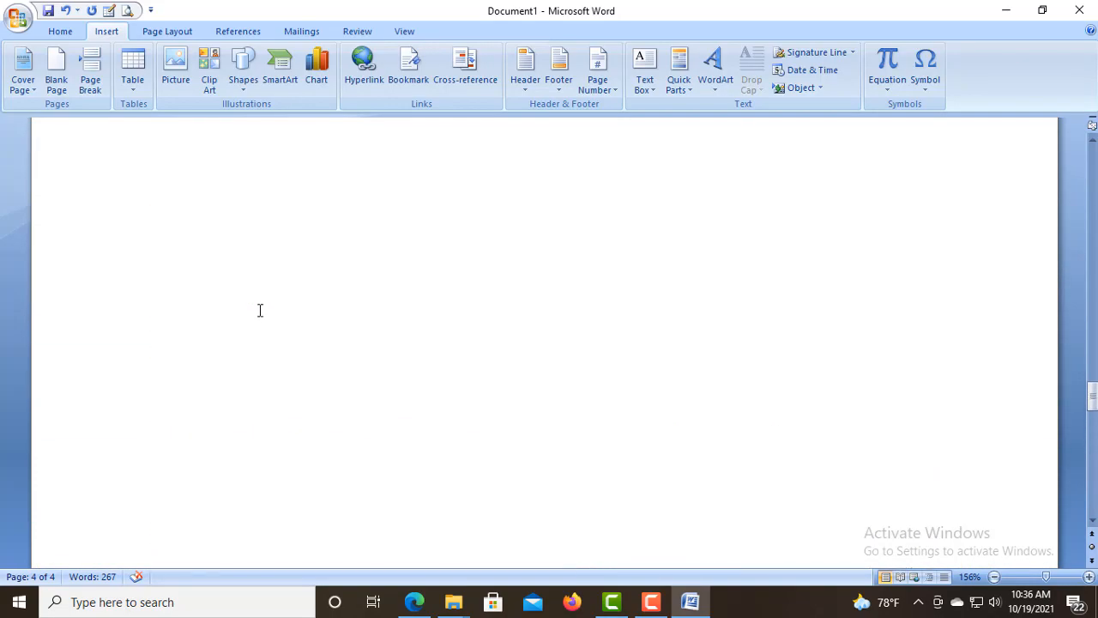
Step: Undo the blank page inserted in the middle of the story
left_click(66, 11)
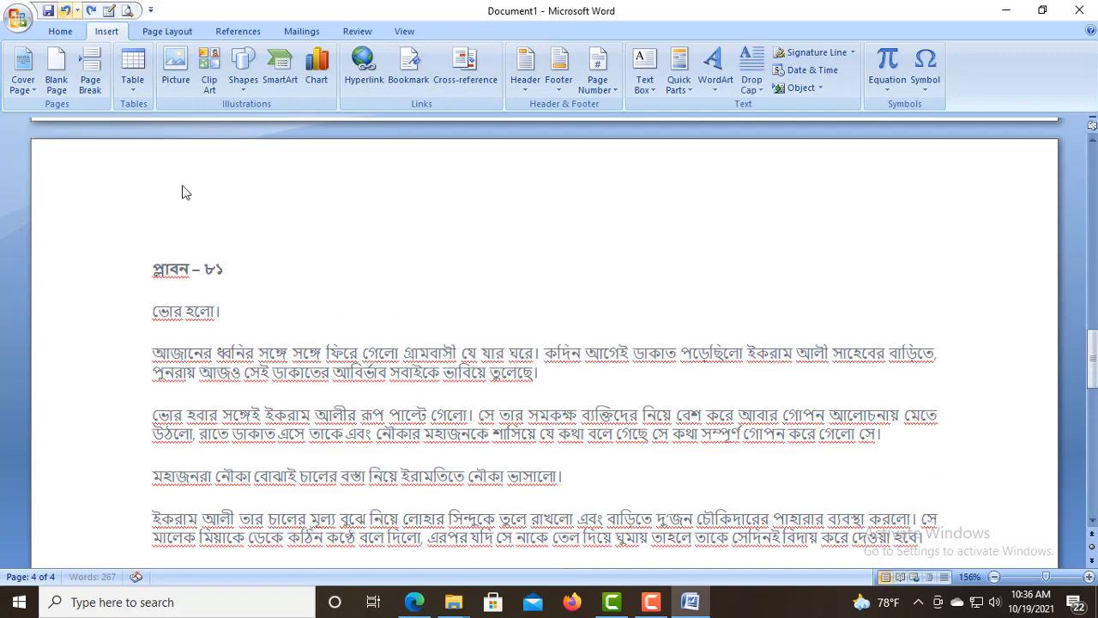
scroll(103, 172, "up", 1)
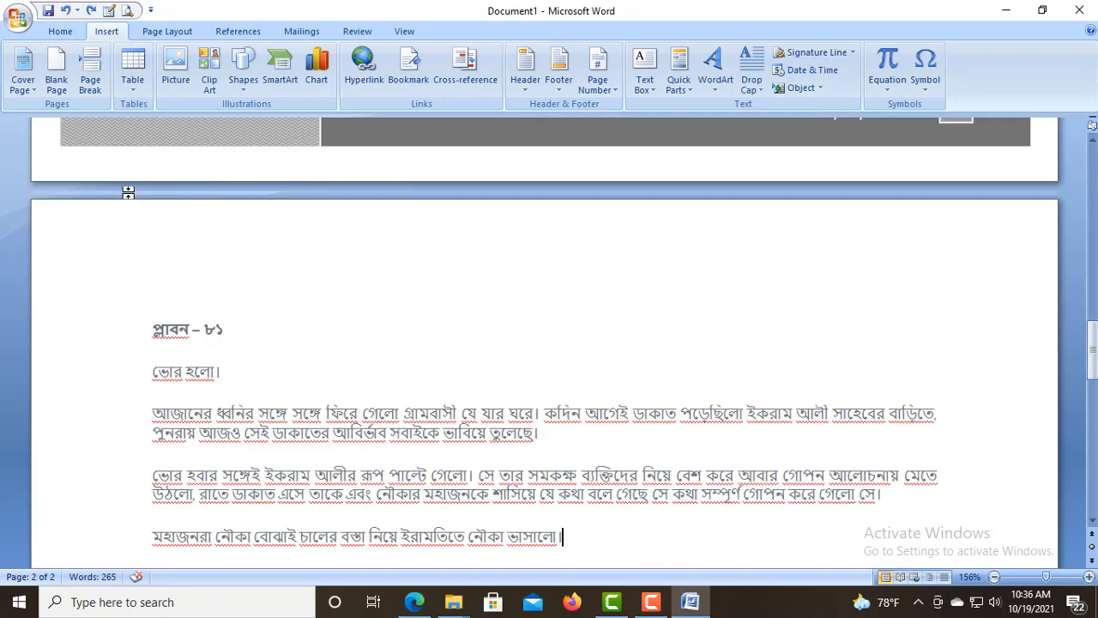
Step: Try out a blank page directly before the heading "প্লাবন – ৮১", check it, and undo its insertion
left_click(117, 206)
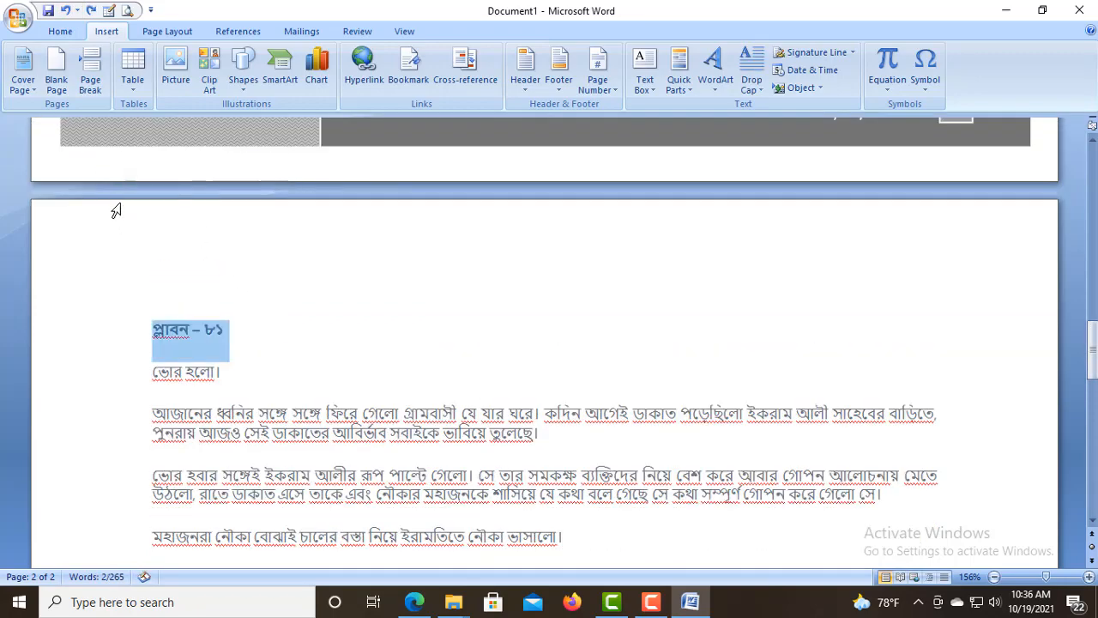
double_click(146, 327)
triple_click(147, 326)
left_click(146, 329)
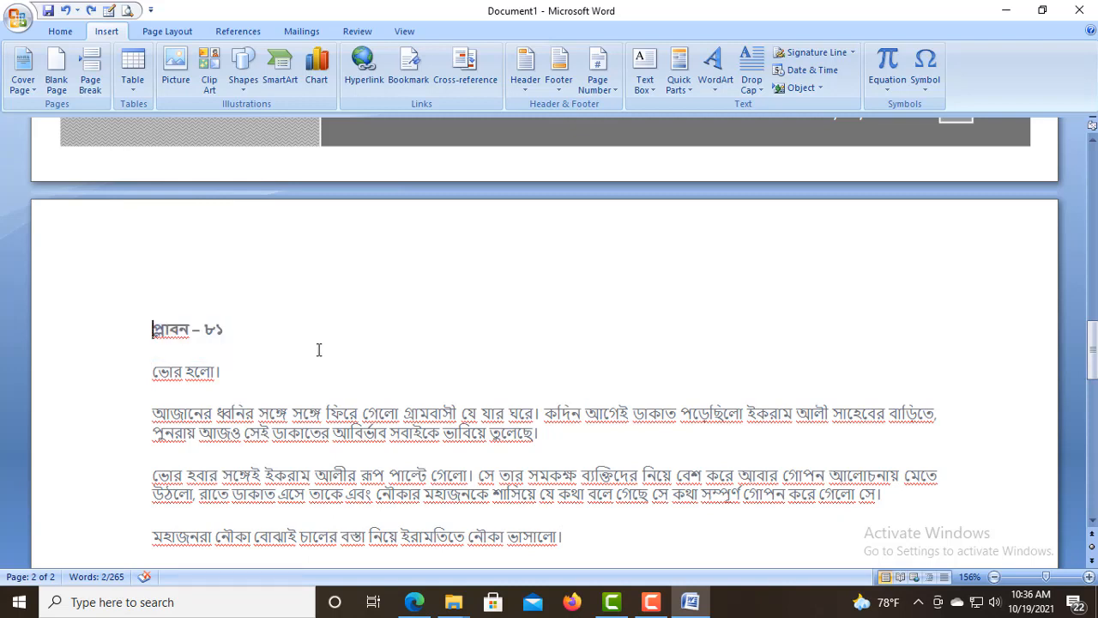
left_click(56, 77)
scroll(248, 419, "up", 5)
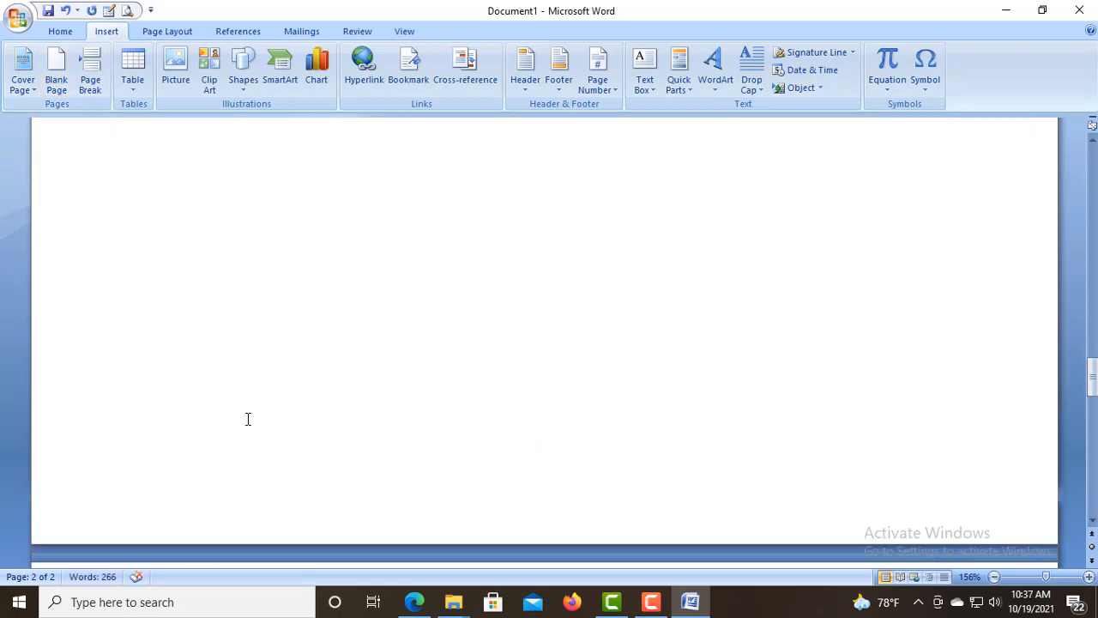
scroll(248, 419, "up", 5)
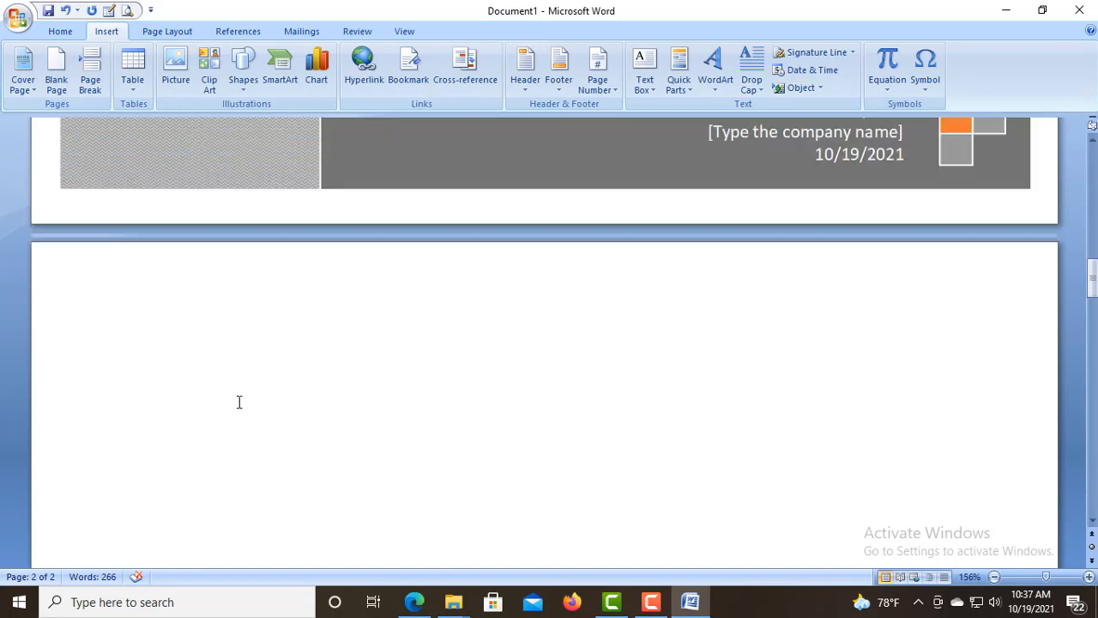
scroll(229, 390, "down", 5)
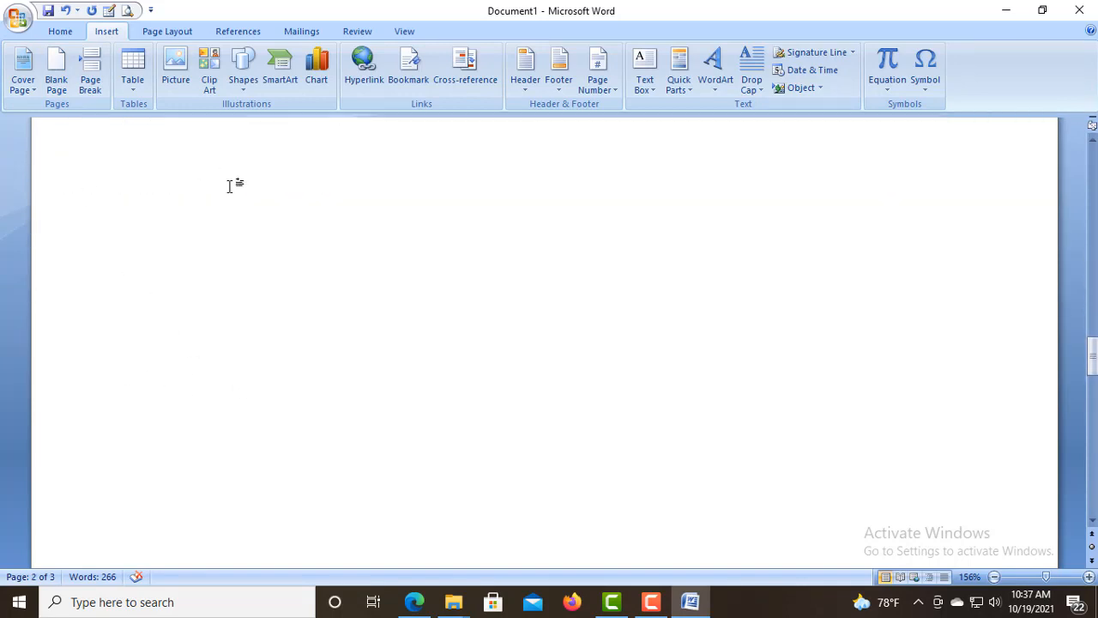
scroll(246, 404, "up", 3)
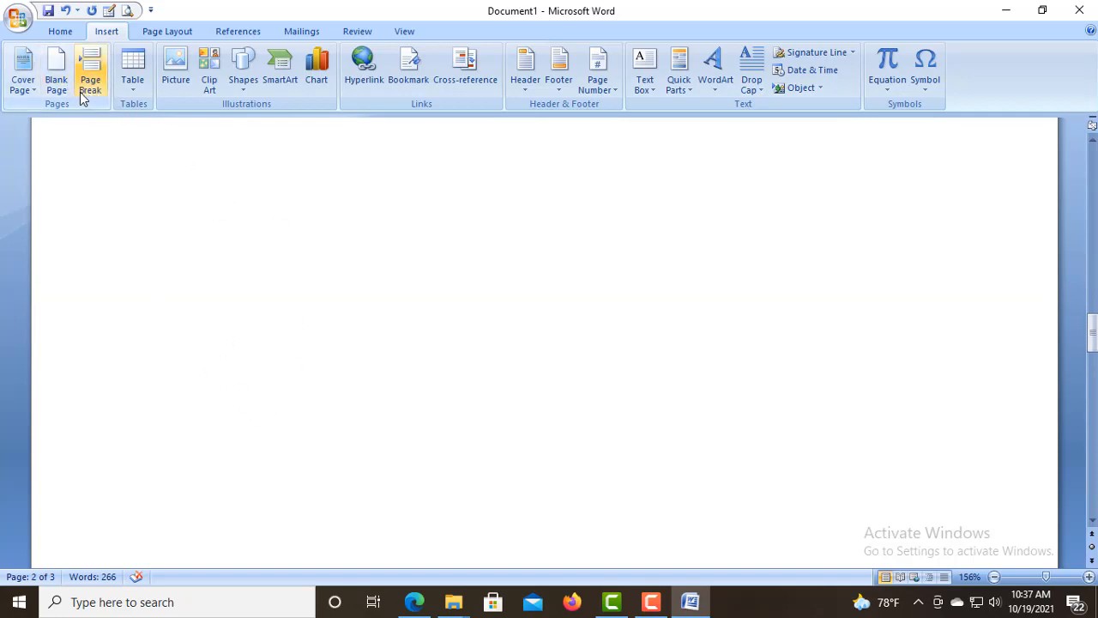
left_click(66, 10)
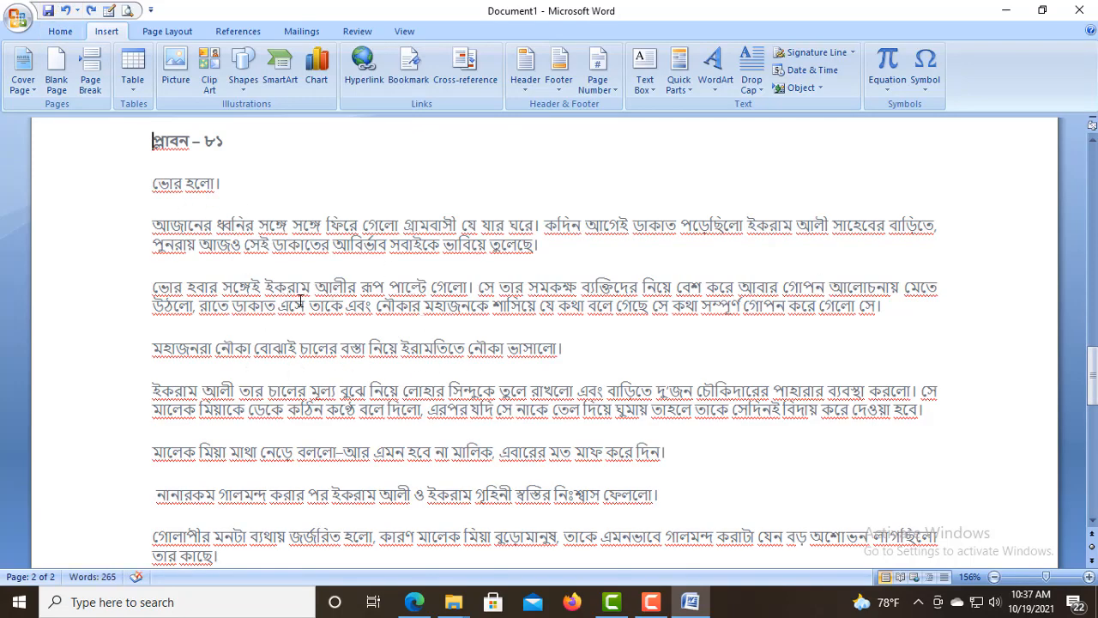
Step: Insert a page break after the paragraph ending "বিদায় করে দেওয়া হবে।" and check the pages around it
scroll(334, 365, "down", 3)
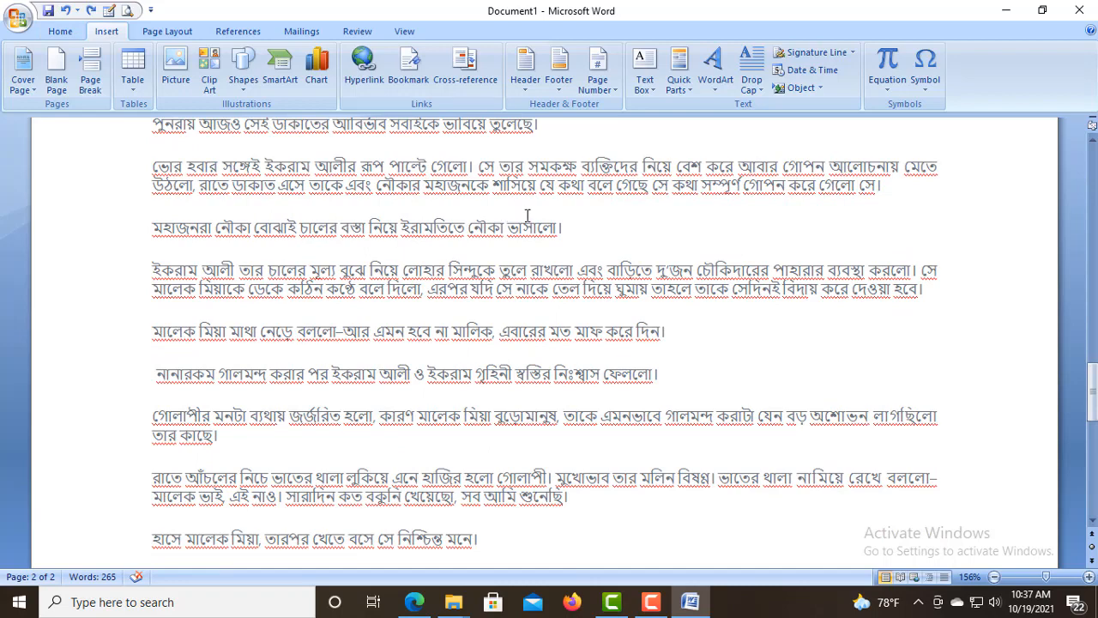
left_click(564, 228)
left_click(931, 294)
left_click(90, 81)
scroll(417, 324, "down", 2)
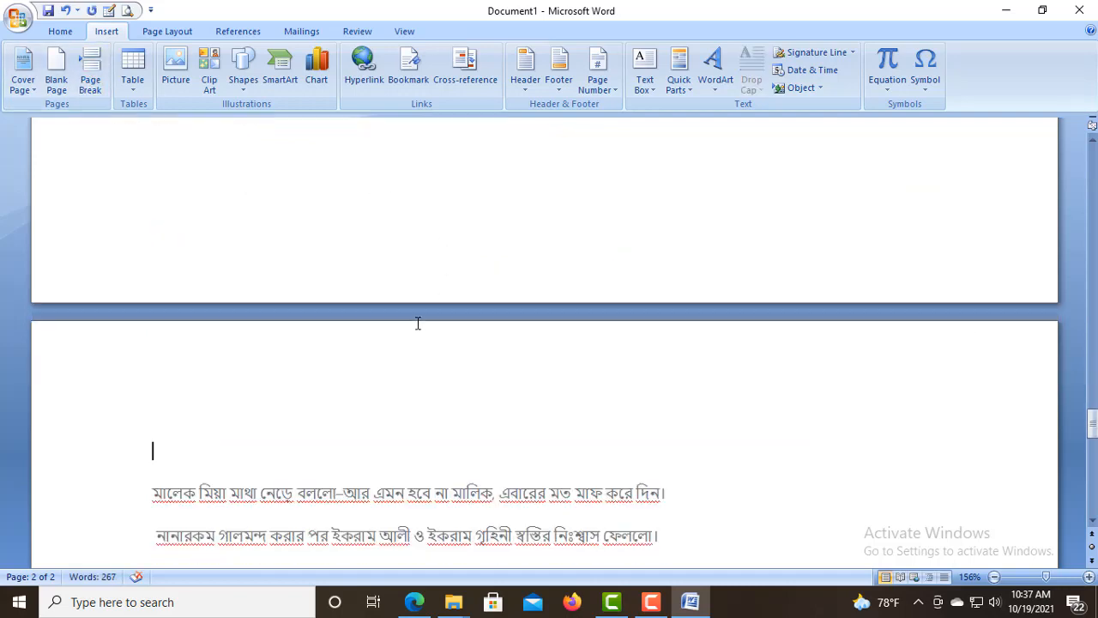
scroll(255, 327, "up", 5)
scroll(255, 327, "up", 10)
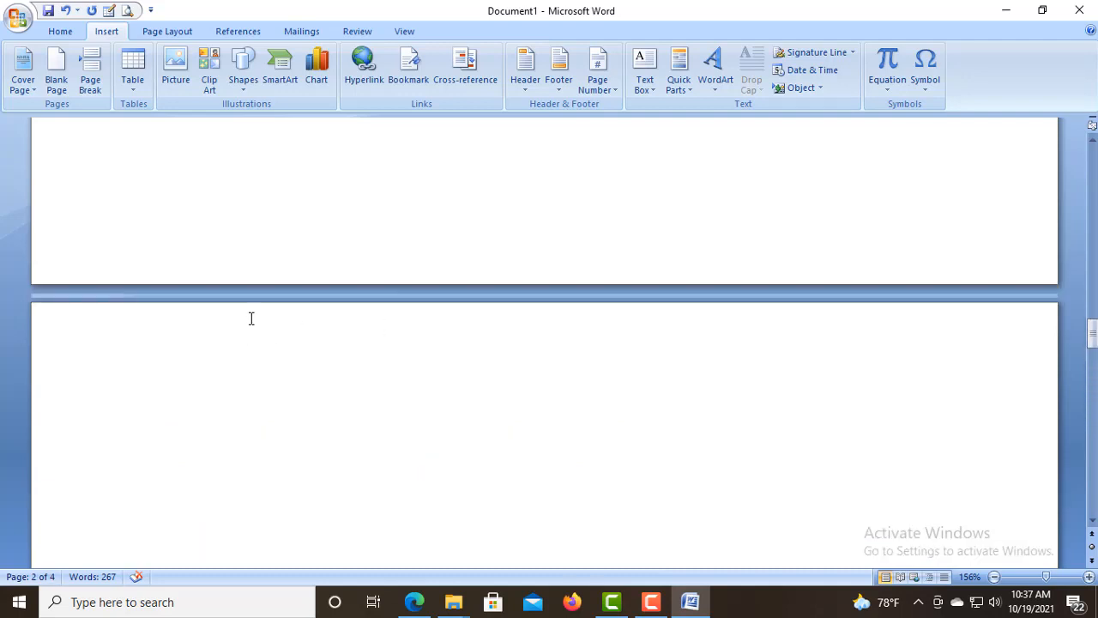
Step: Undo the latest page break and review how the story is split between the pages after the cover
left_click(65, 11)
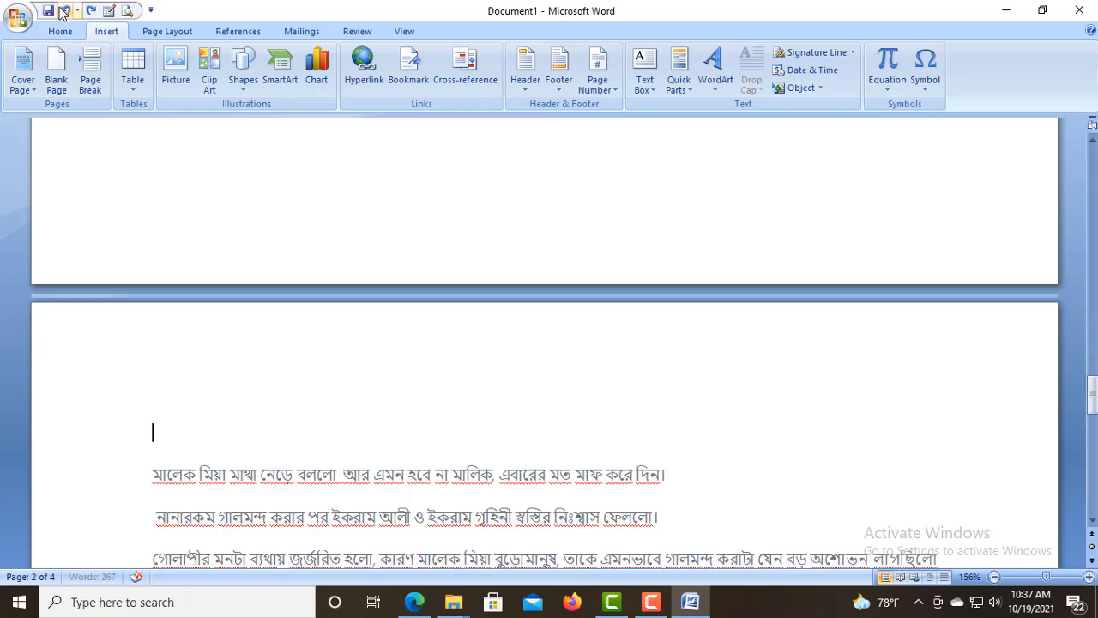
scroll(203, 445, "up", 3)
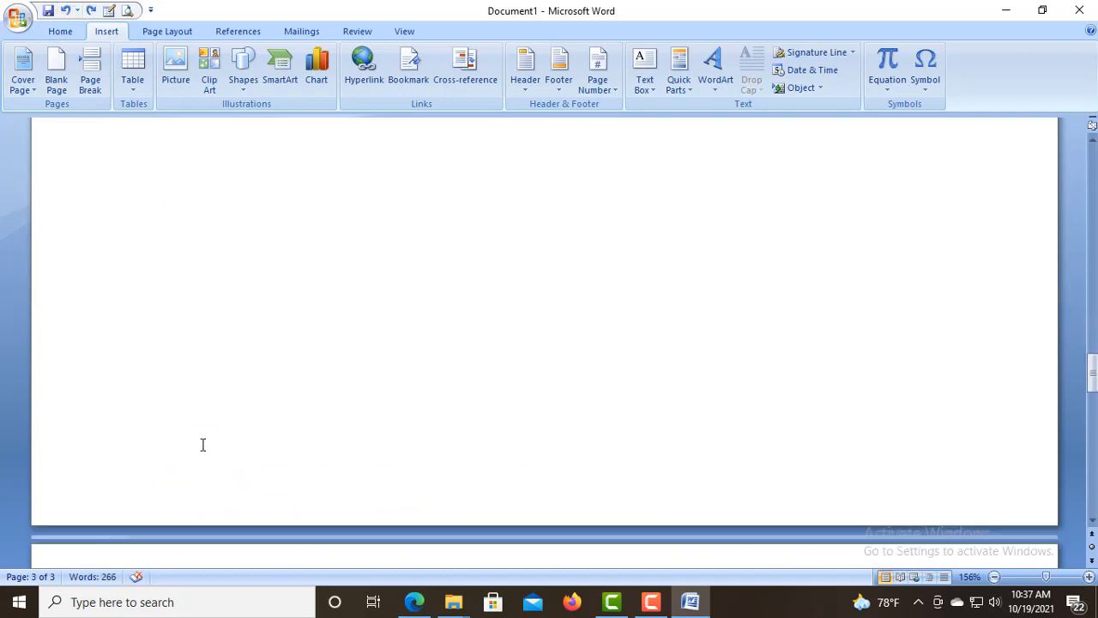
scroll(204, 445, "up", 5)
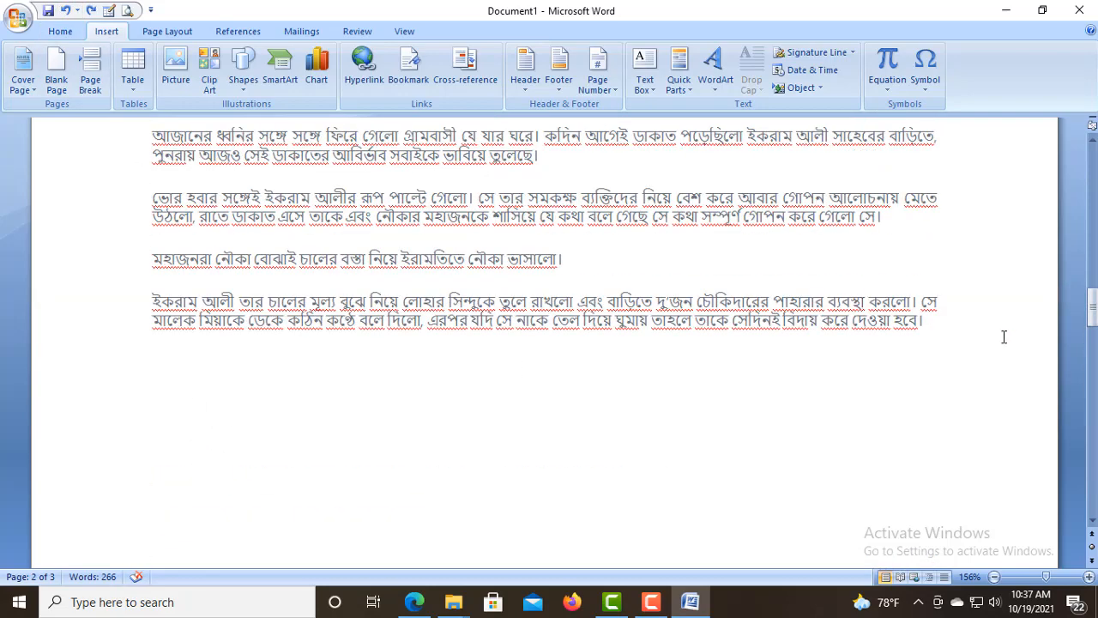
scroll(752, 431, "down", 10)
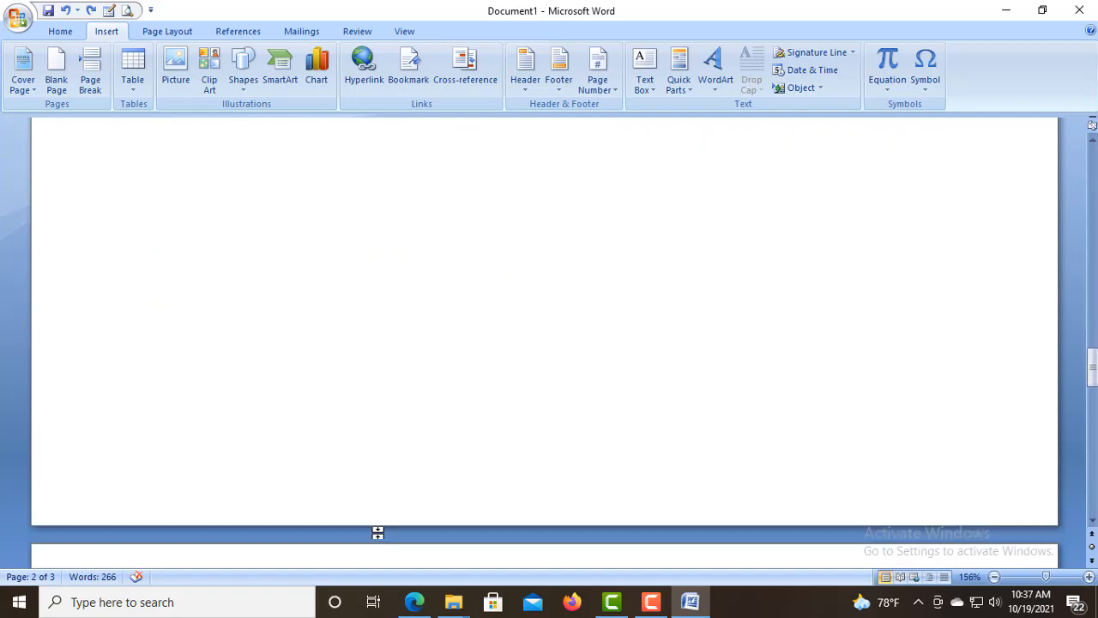
scroll(309, 466, "up", 1)
scroll(515, 402, "up", 3)
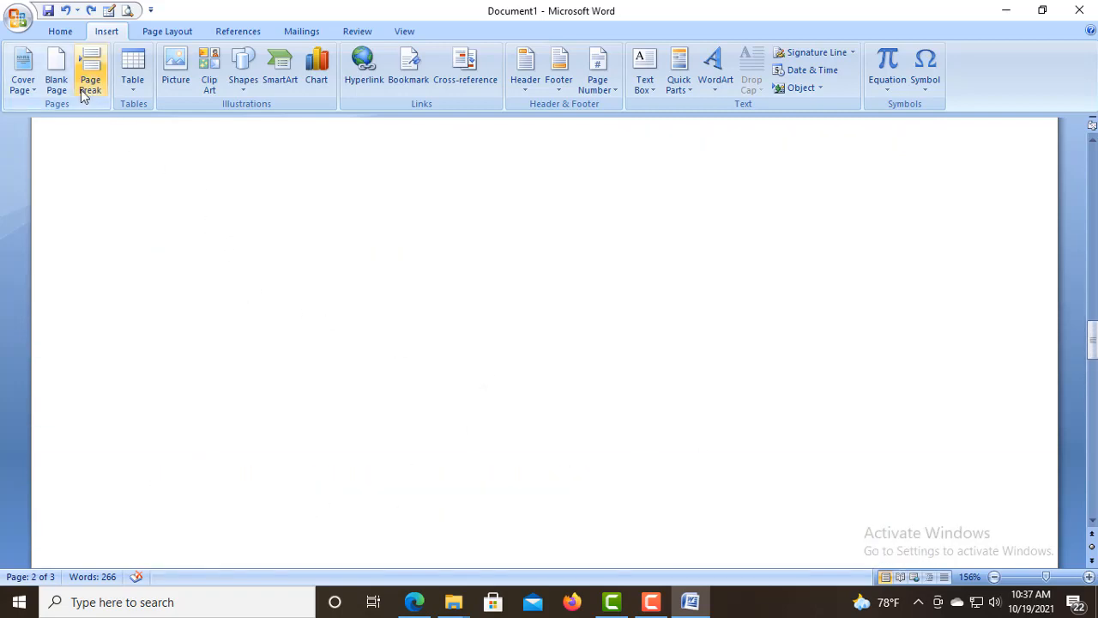
scroll(306, 286, "up", 3)
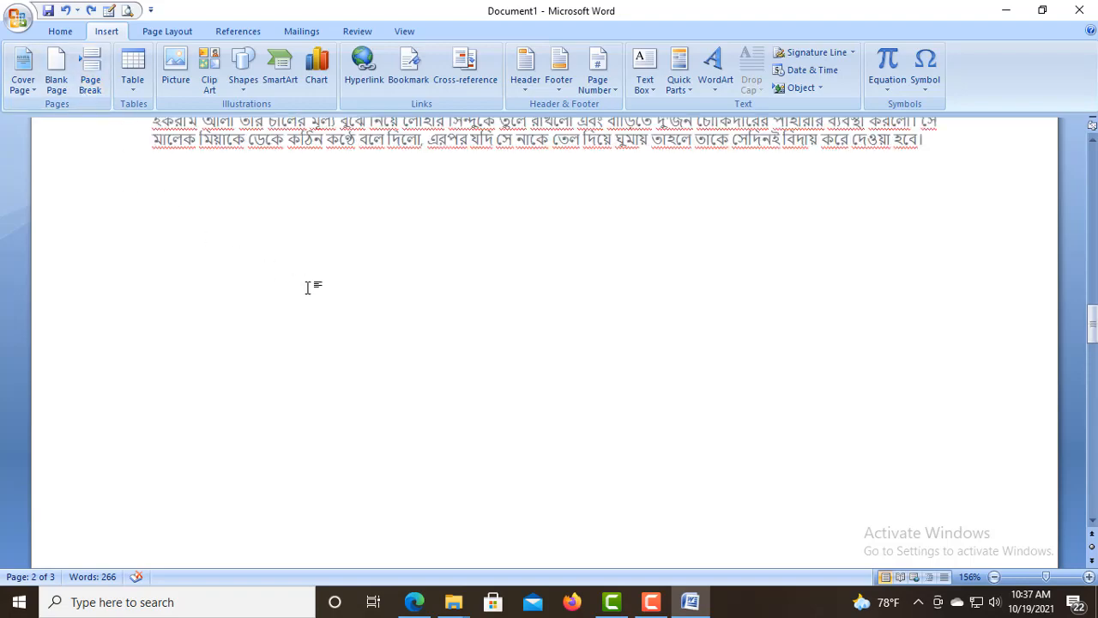
scroll(280, 321, "up", 3)
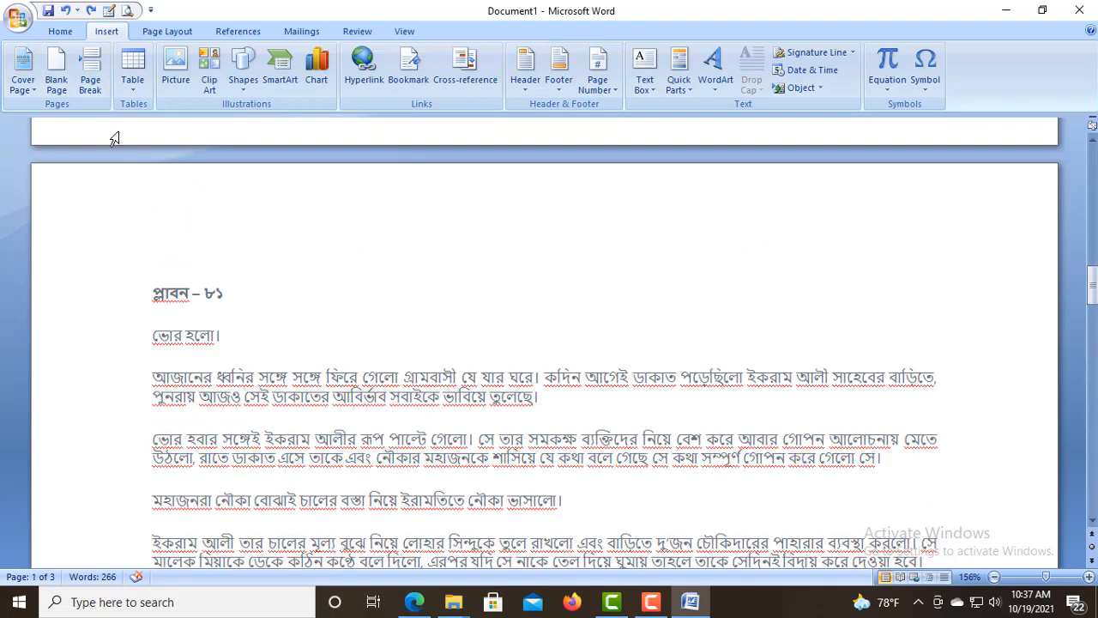
scroll(225, 265, "up", 3)
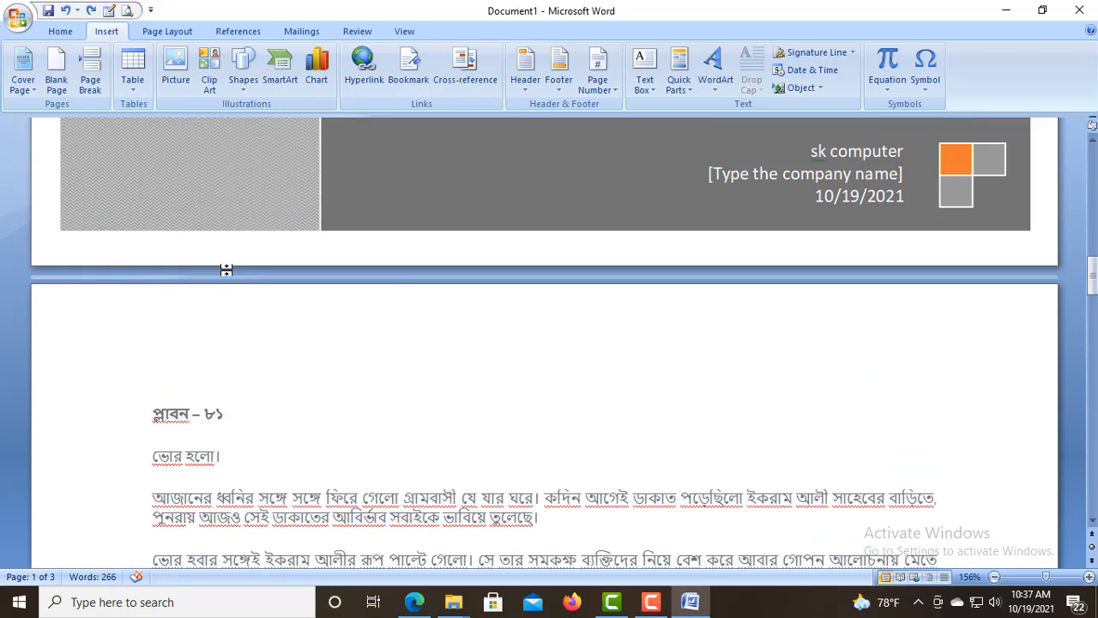
left_click(133, 79)
left_click(201, 373)
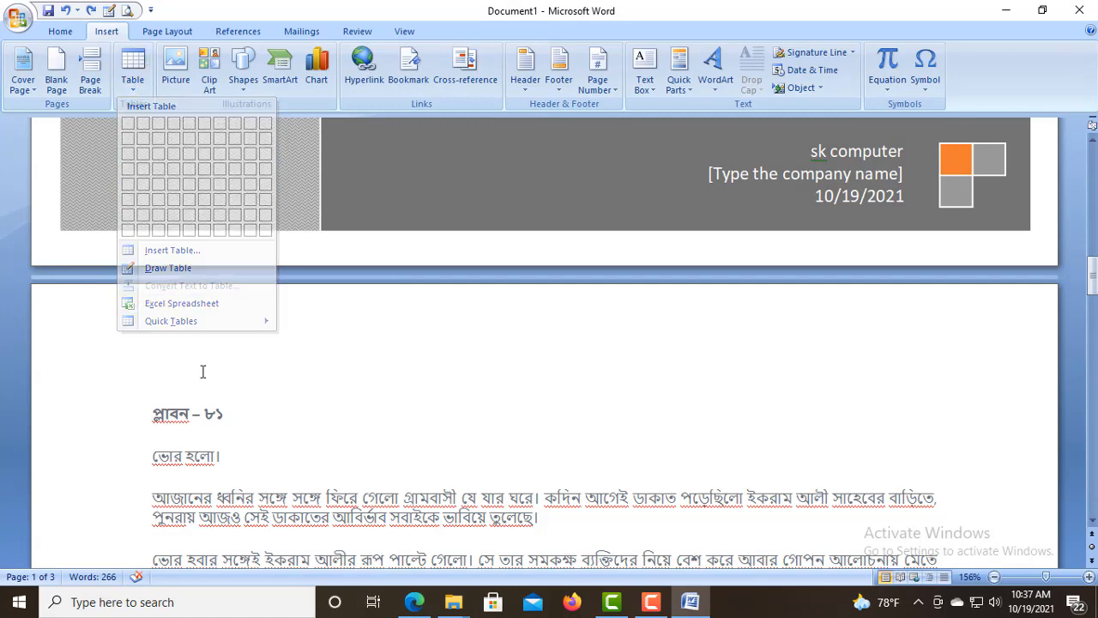
double_click(188, 368)
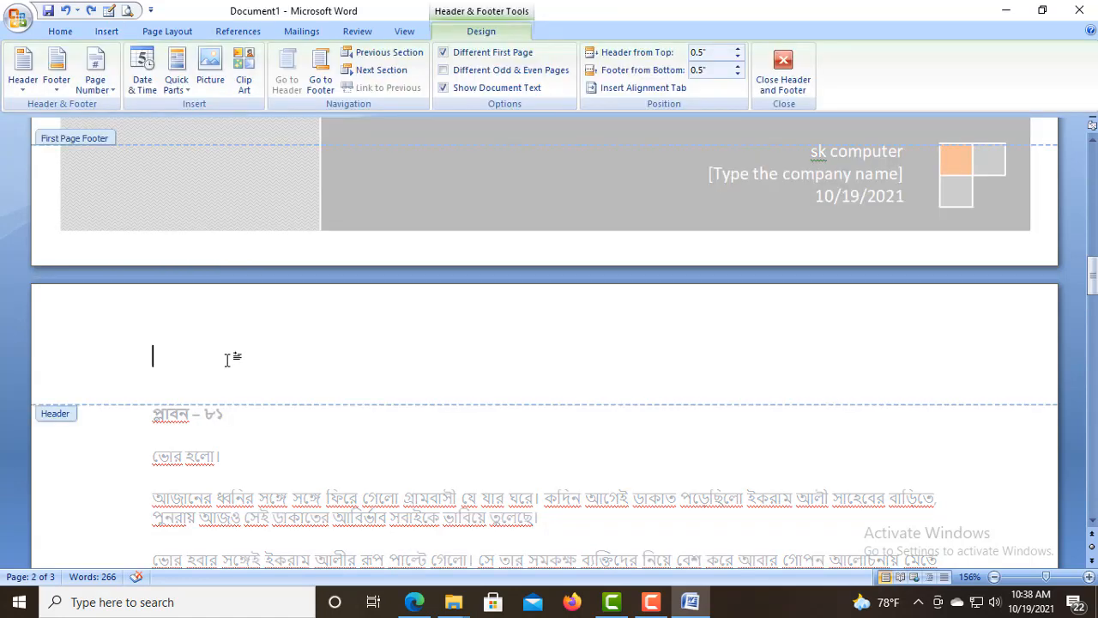
double_click(202, 327)
scroll(257, 420, "down", 2)
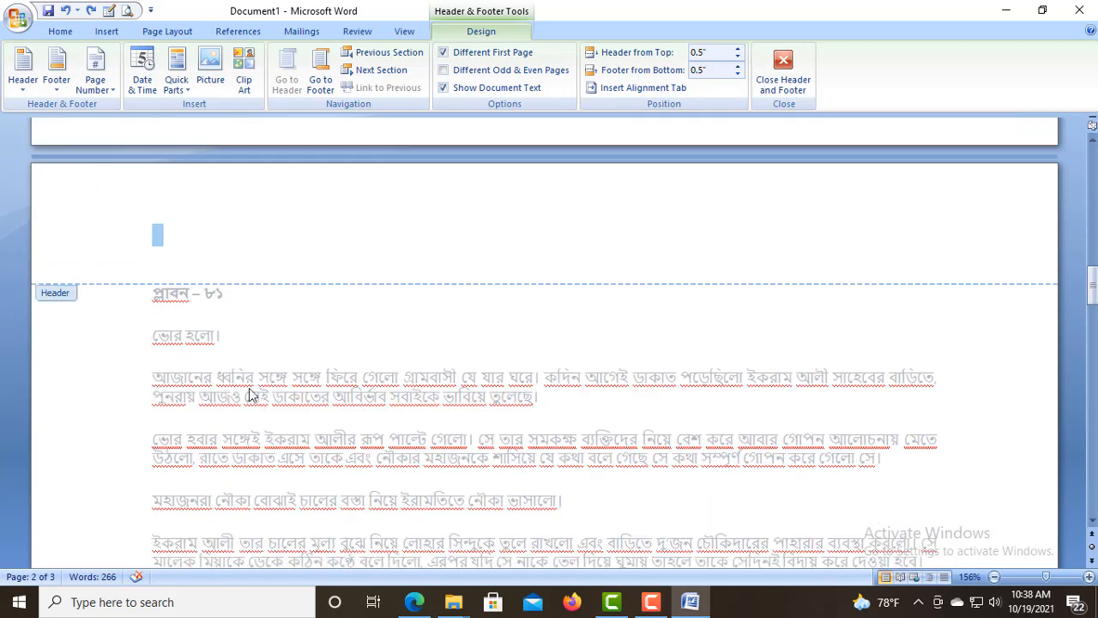
double_click(112, 352)
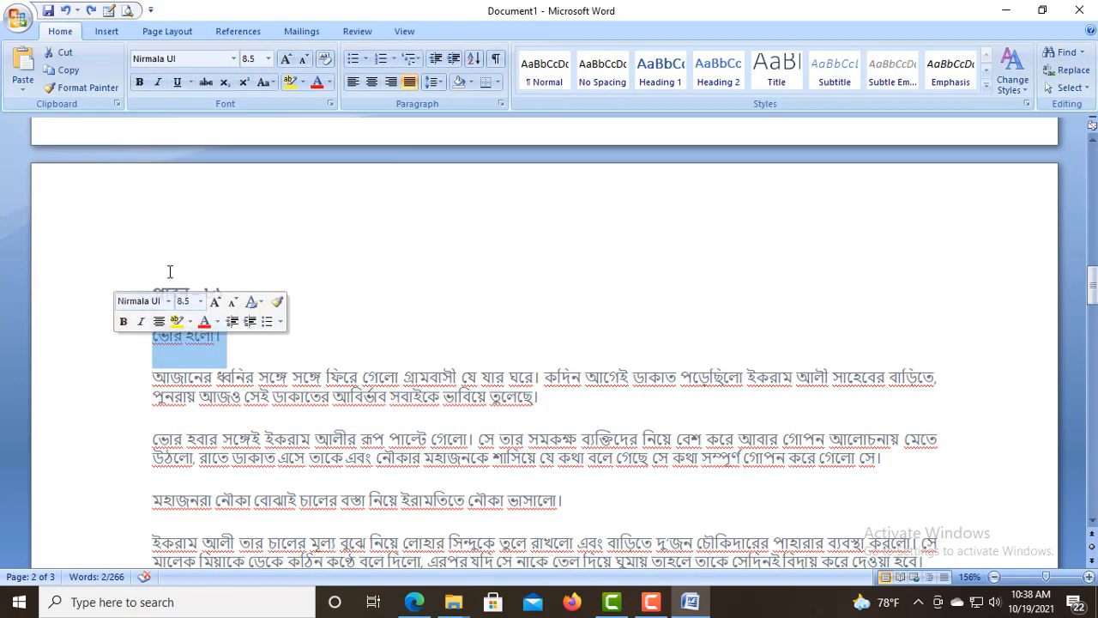
left_click(177, 254)
left_click(223, 292)
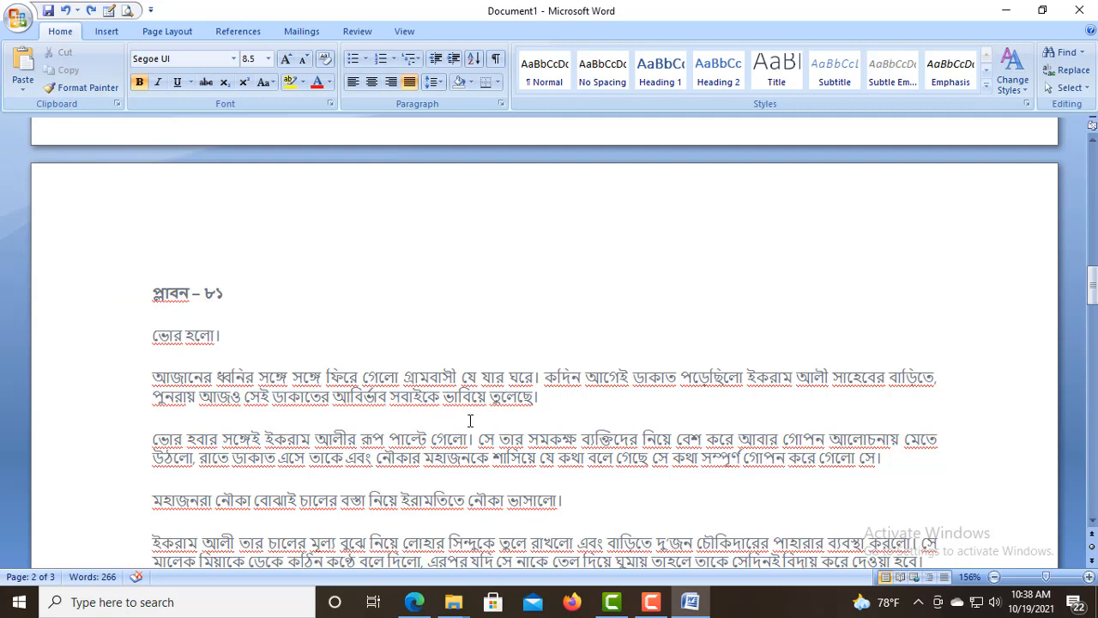
Step: Delete the story text on page 2, from the heading "প্লাবন – ৮১" through the paragraph ending "বিদায় করে দেওয়া হবে।"
scroll(470, 420, "down", 5)
left_click_drag(961, 254, 92, 142)
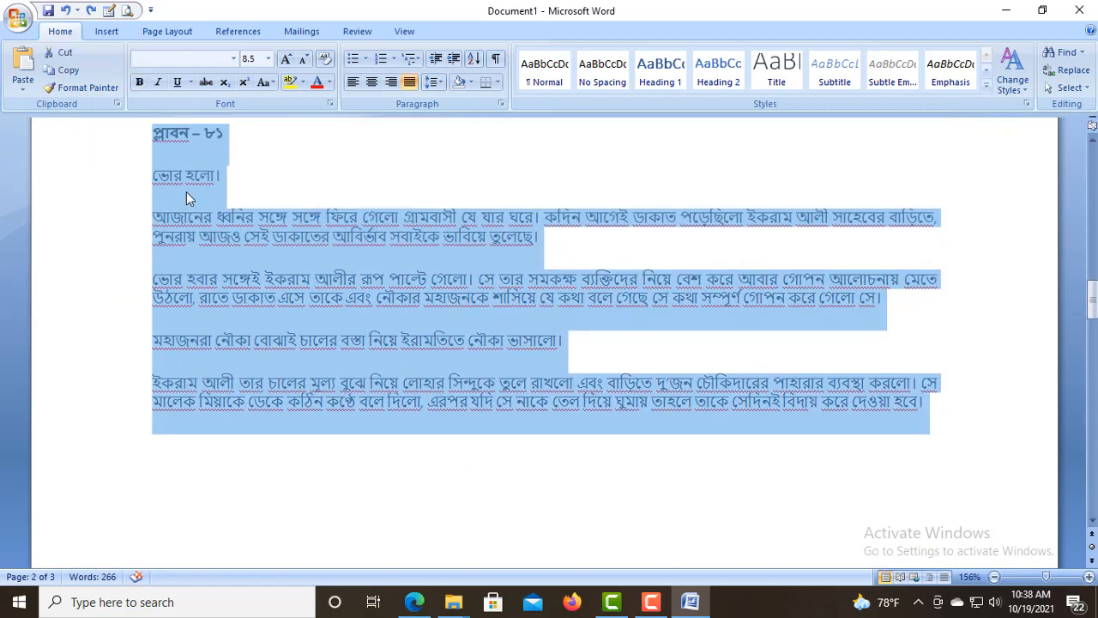
key("Delete")
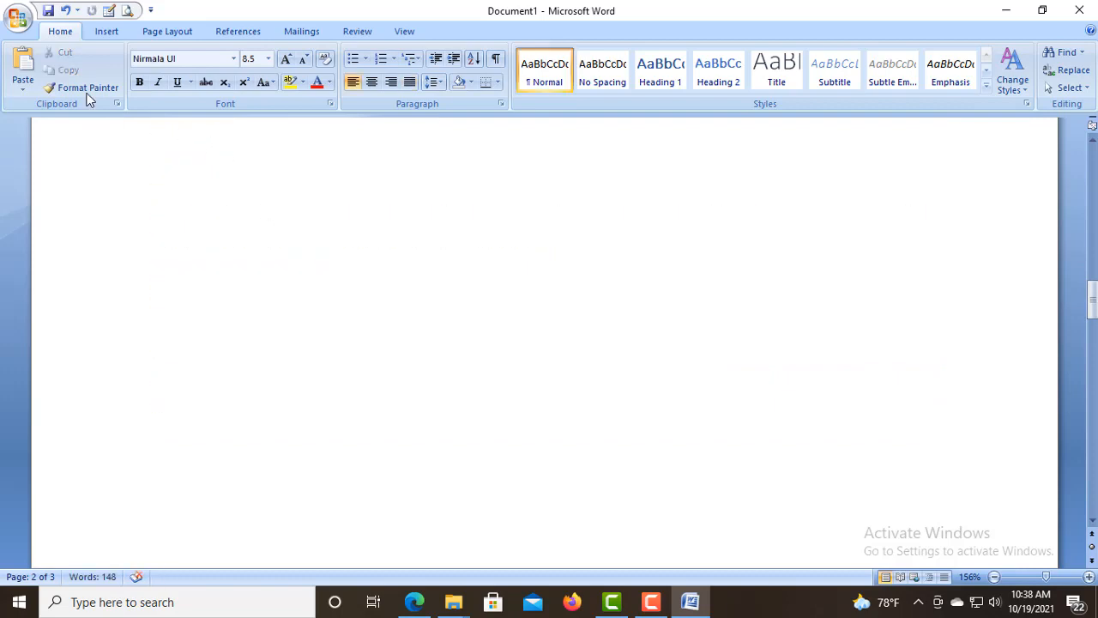
Step: Try out a table of 6 columns and 8 rows on the emptied page, and undo its insertion
left_click(96, 34)
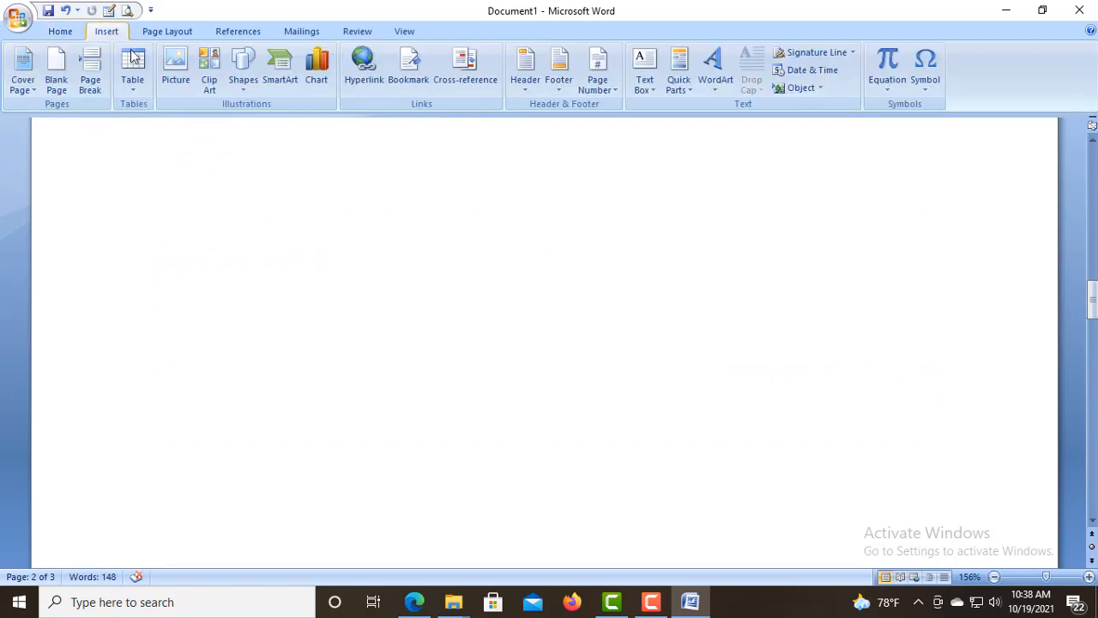
left_click(138, 84)
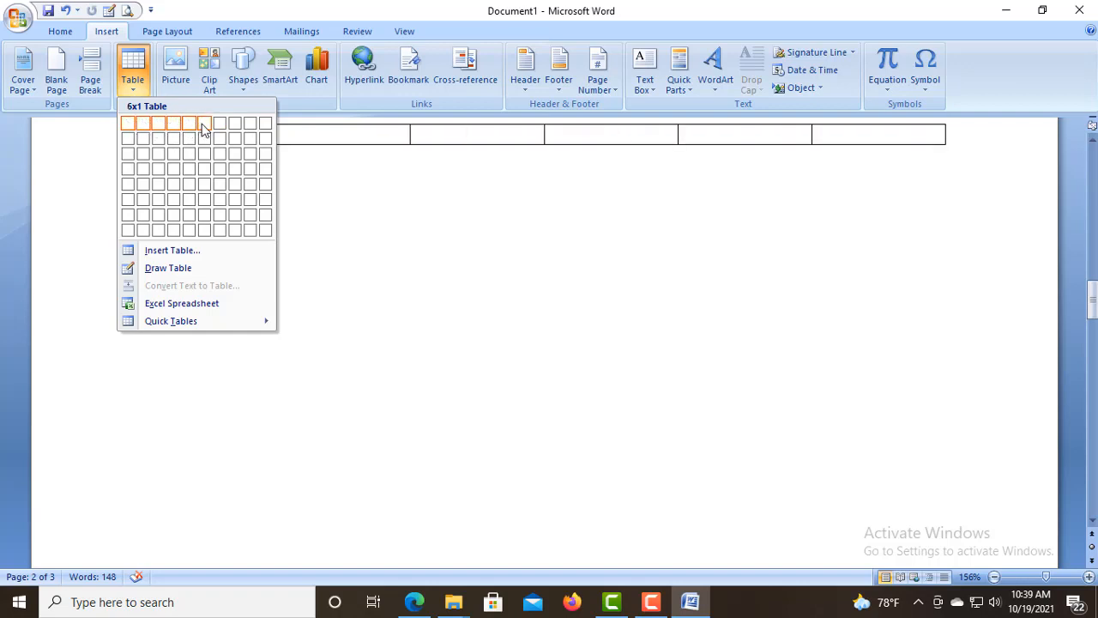
left_click(208, 234)
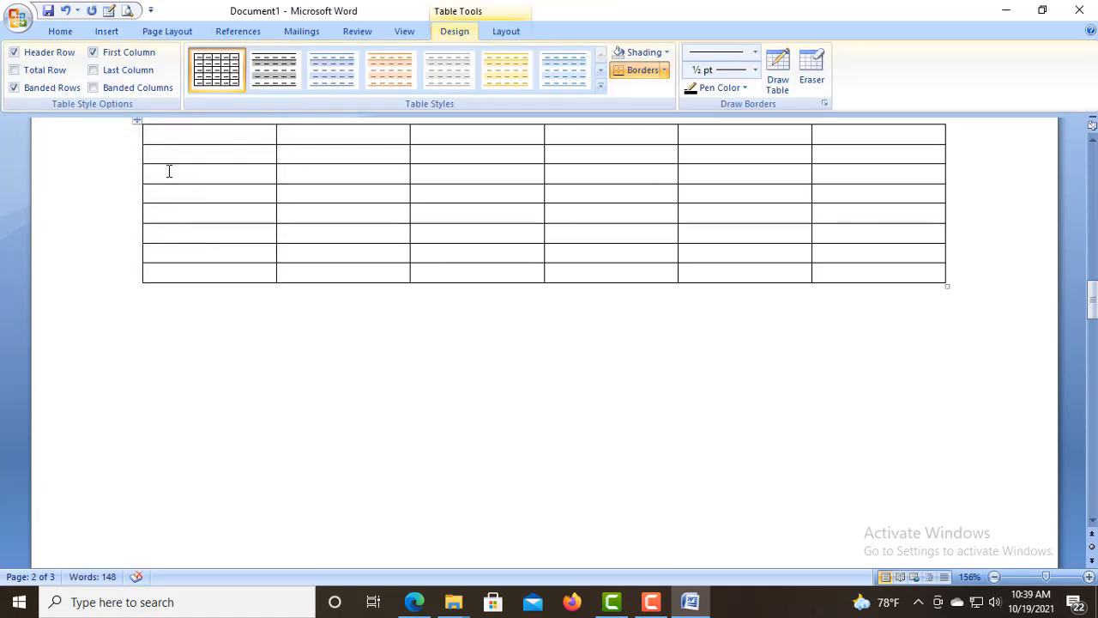
left_click(307, 140)
left_click(595, 135)
left_click(733, 134)
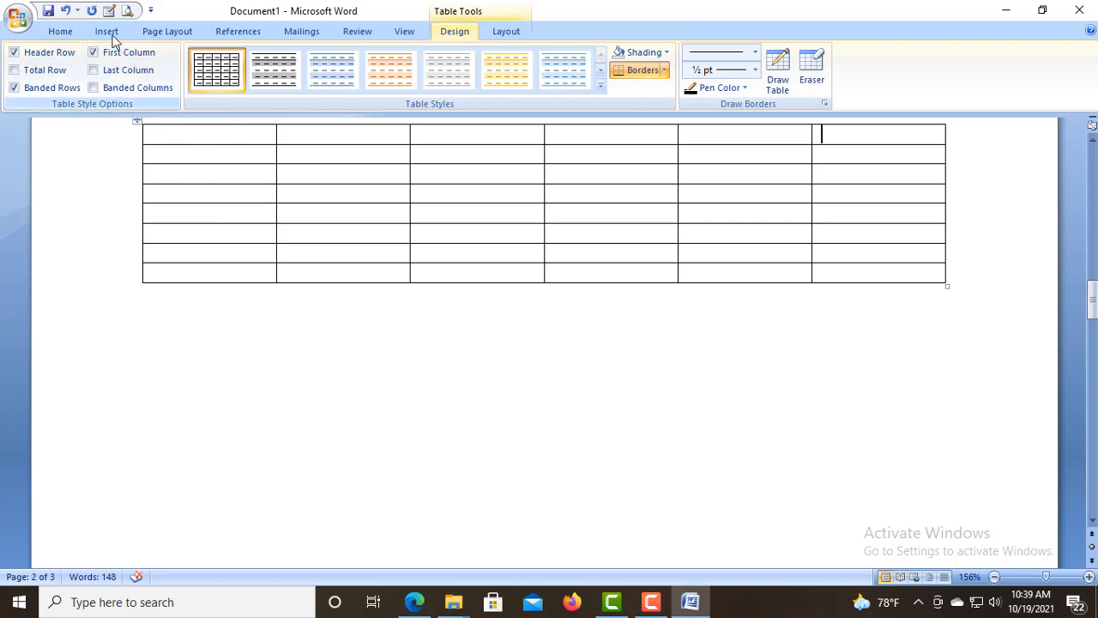
left_click(66, 11)
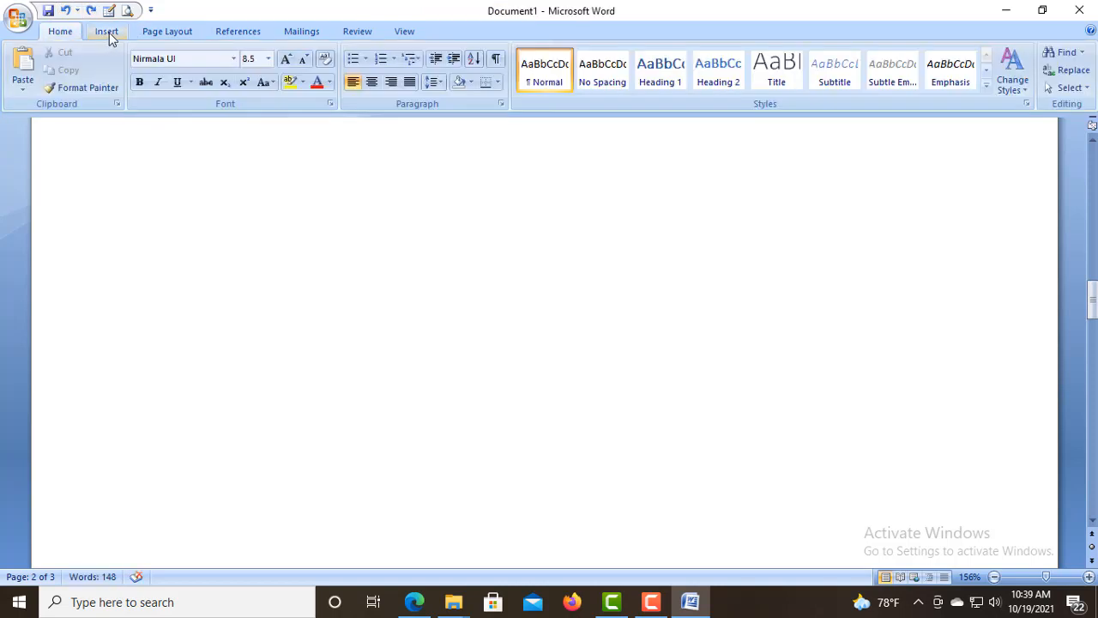
Step: Insert a table of 8 columns and 50 rows with automatic fixed column width on the empty page 2
left_click(107, 33)
left_click(129, 85)
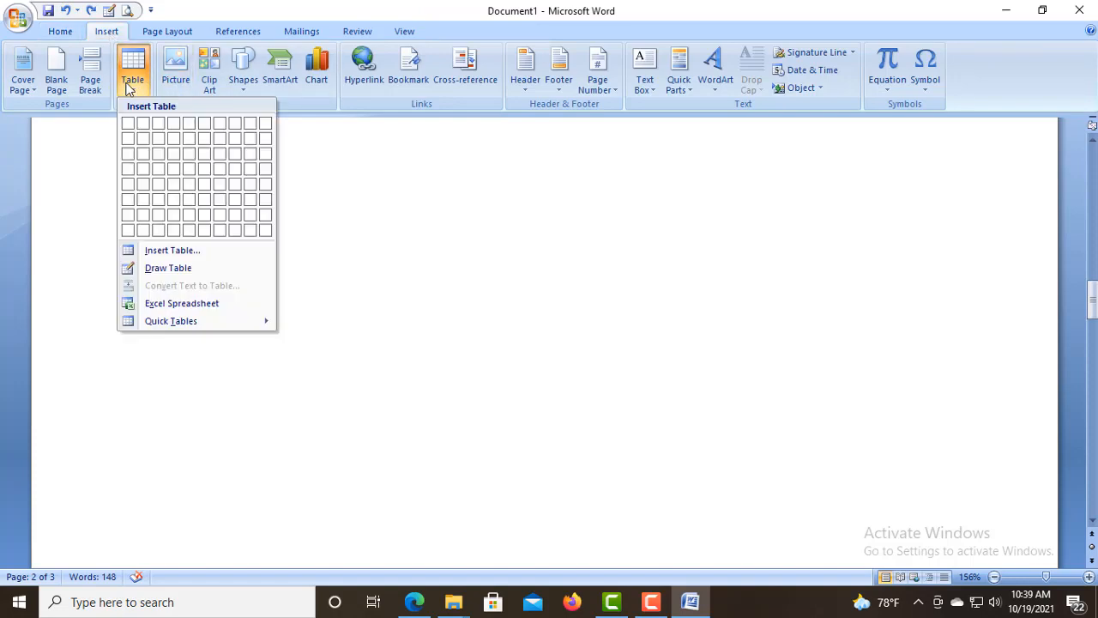
left_click(184, 252)
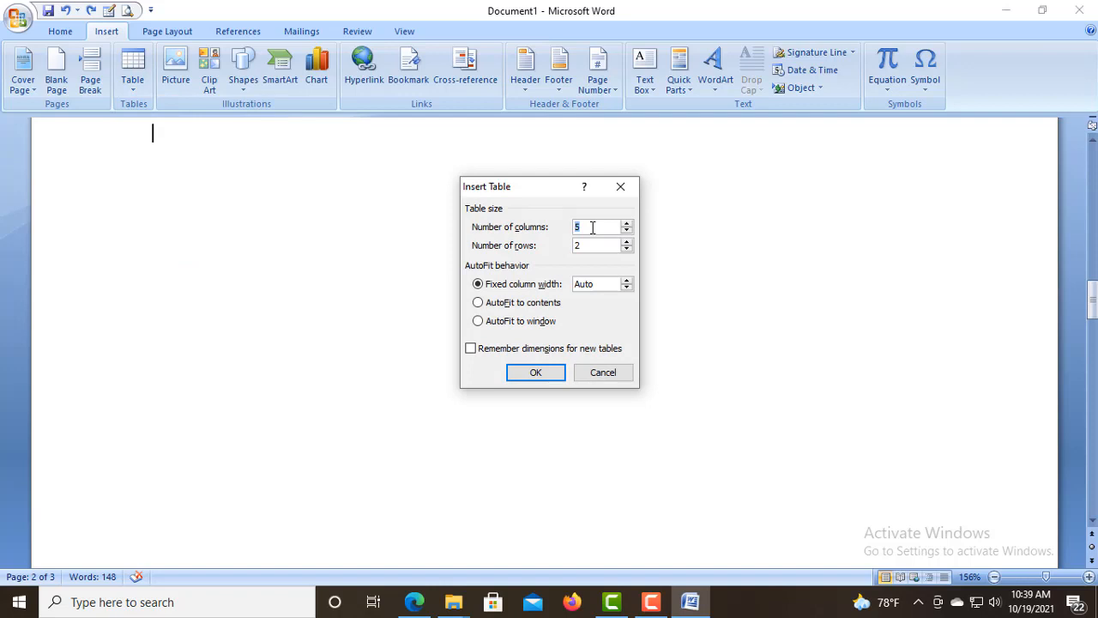
key("BackSpace")
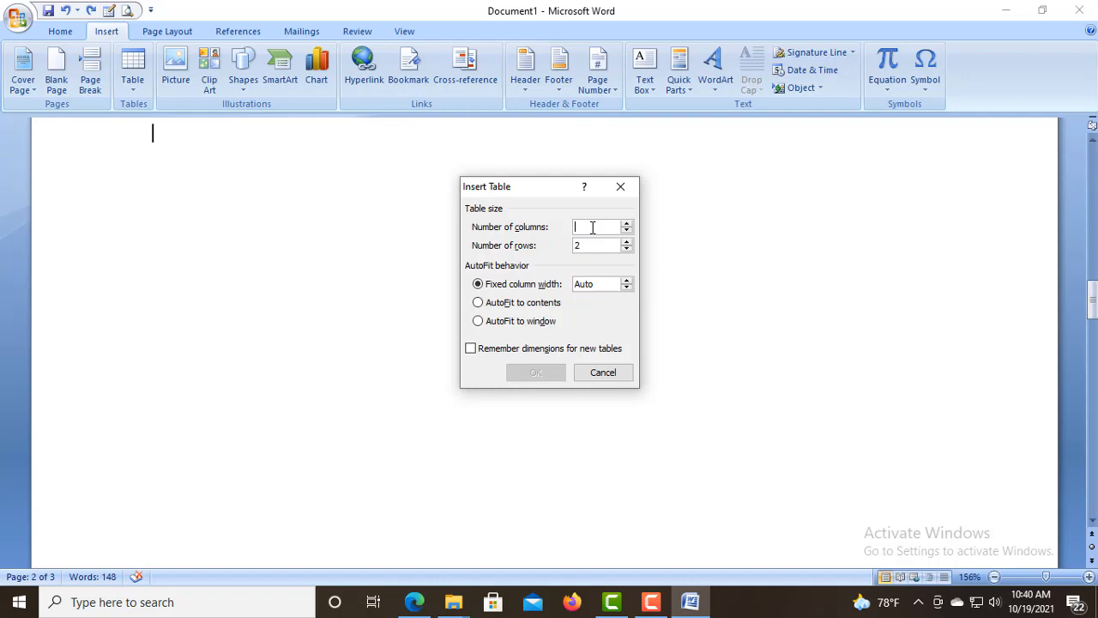
type("8")
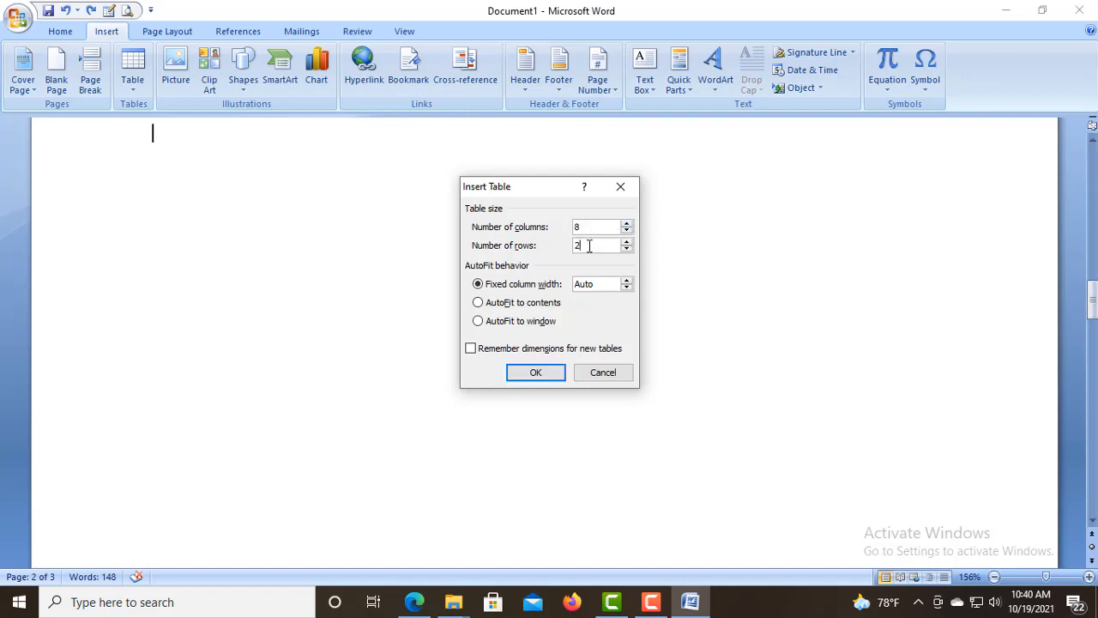
key("BackSpace")
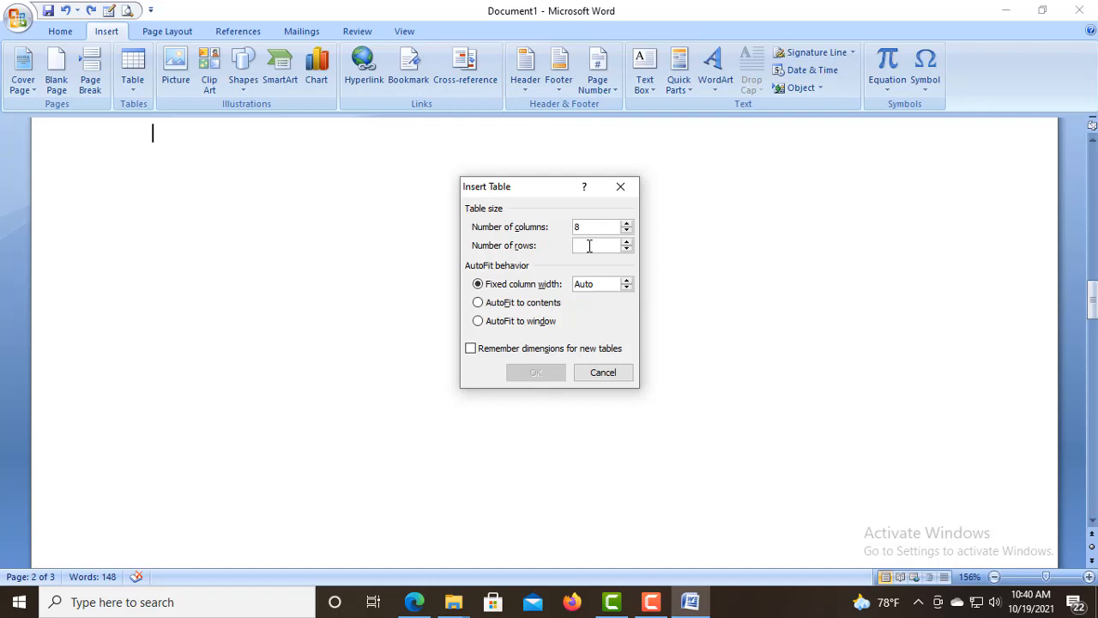
type("50")
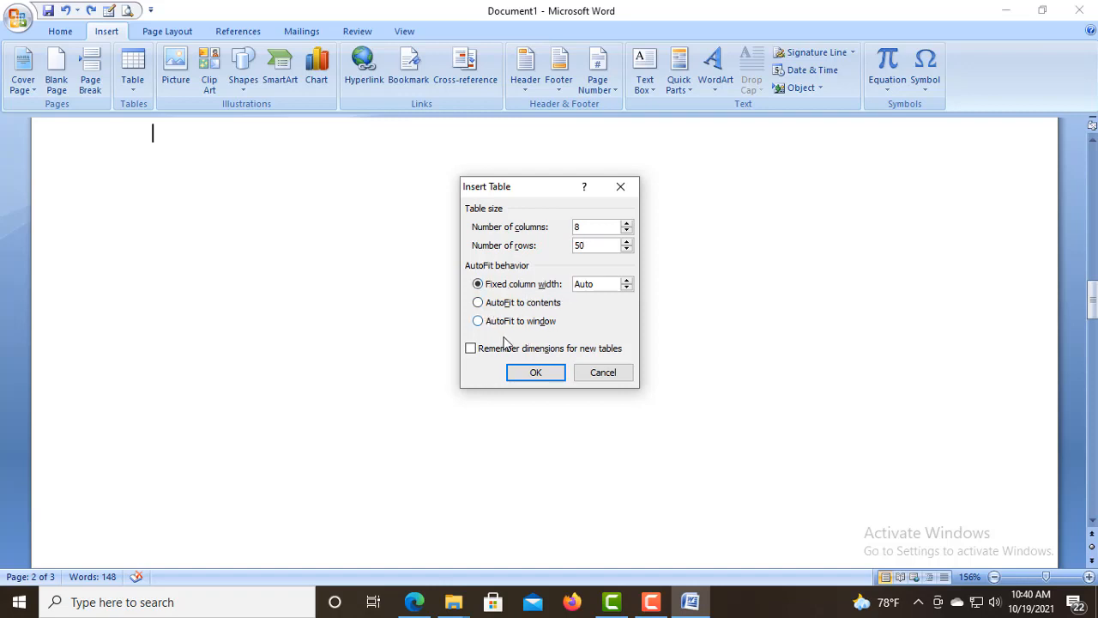
left_click(538, 375)
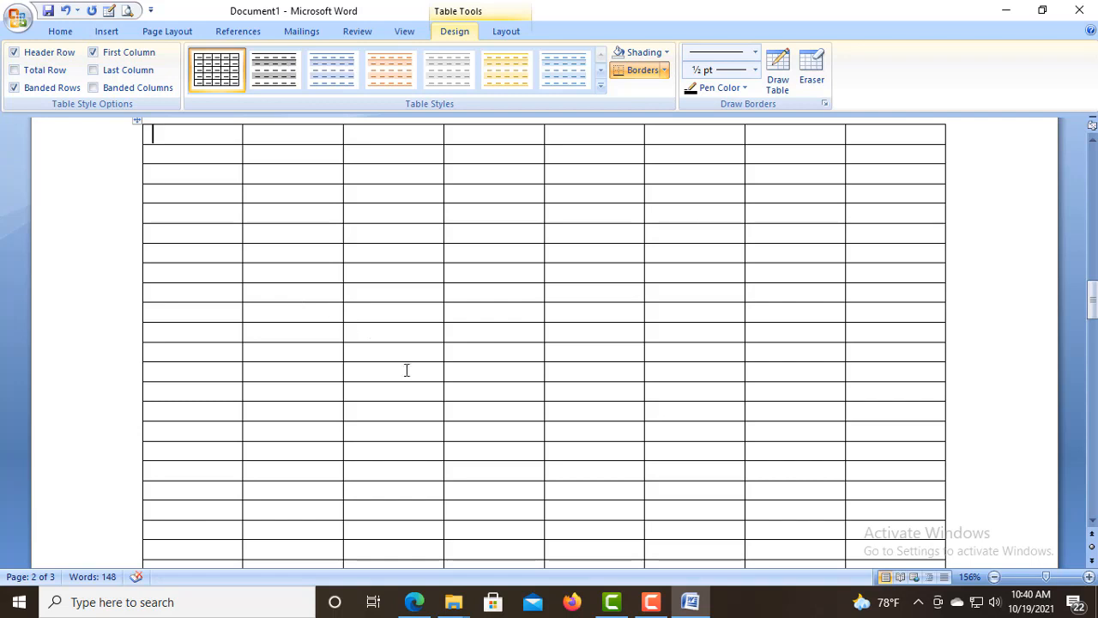
Step: Review the 8-column, 50-row table from its start to its last row, and undo its insertion
scroll(368, 394, "down", 5)
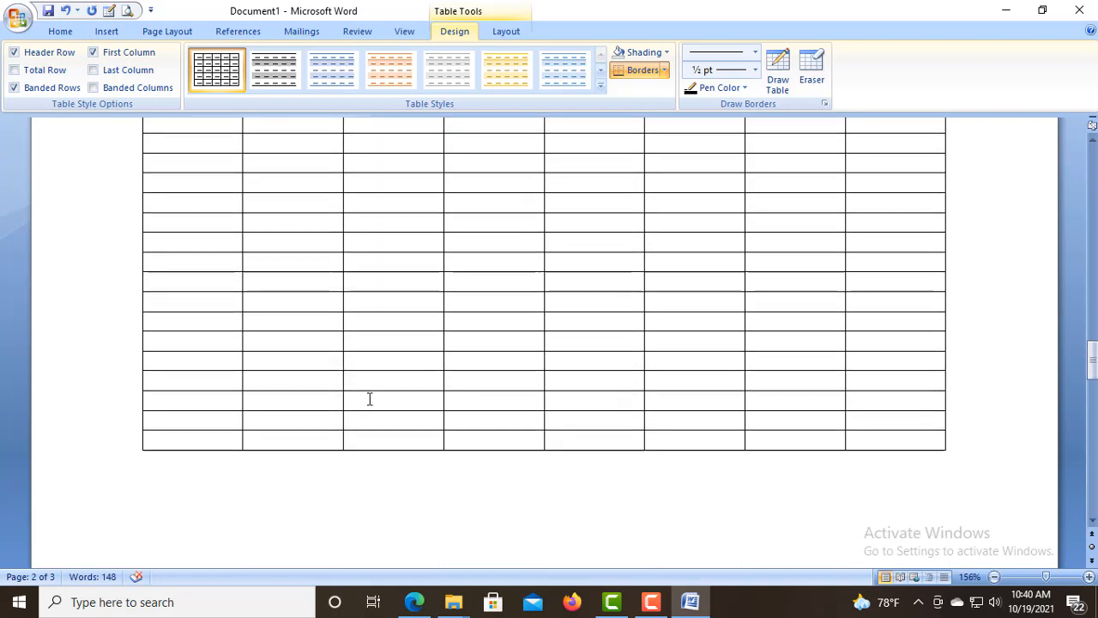
scroll(370, 399, "down", 4)
scroll(355, 389, "up", 7)
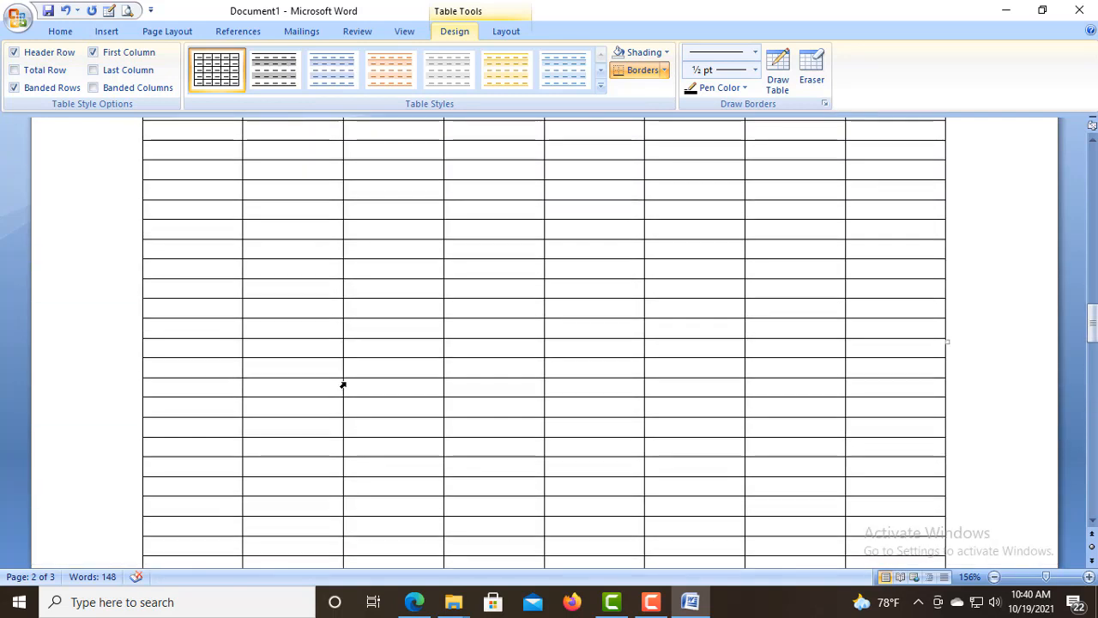
scroll(338, 377, "up", 3)
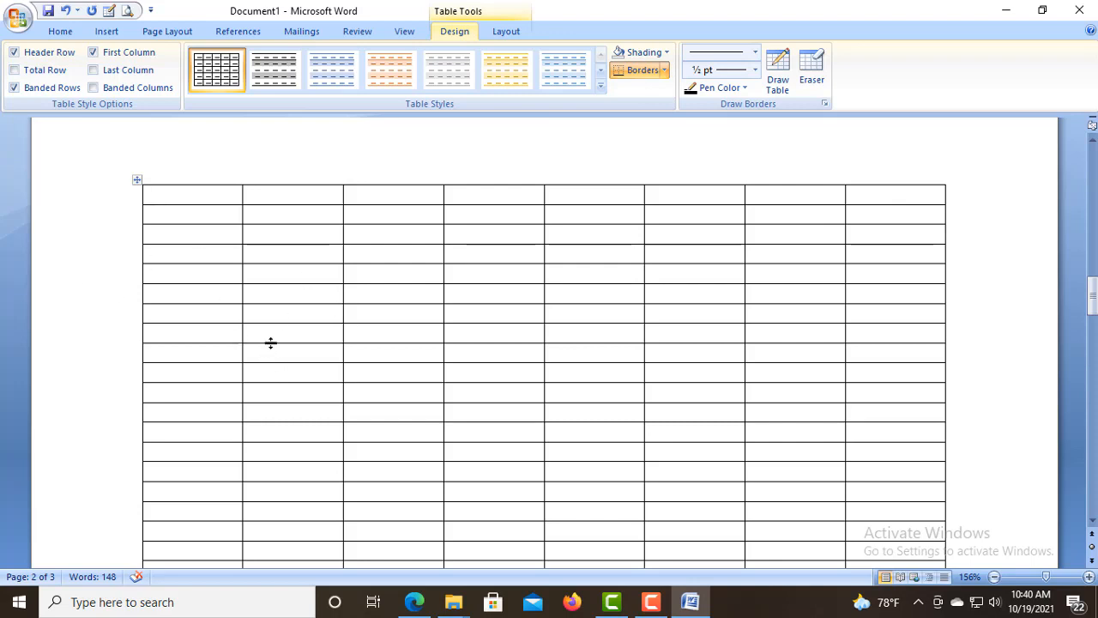
scroll(295, 284, "up", 3)
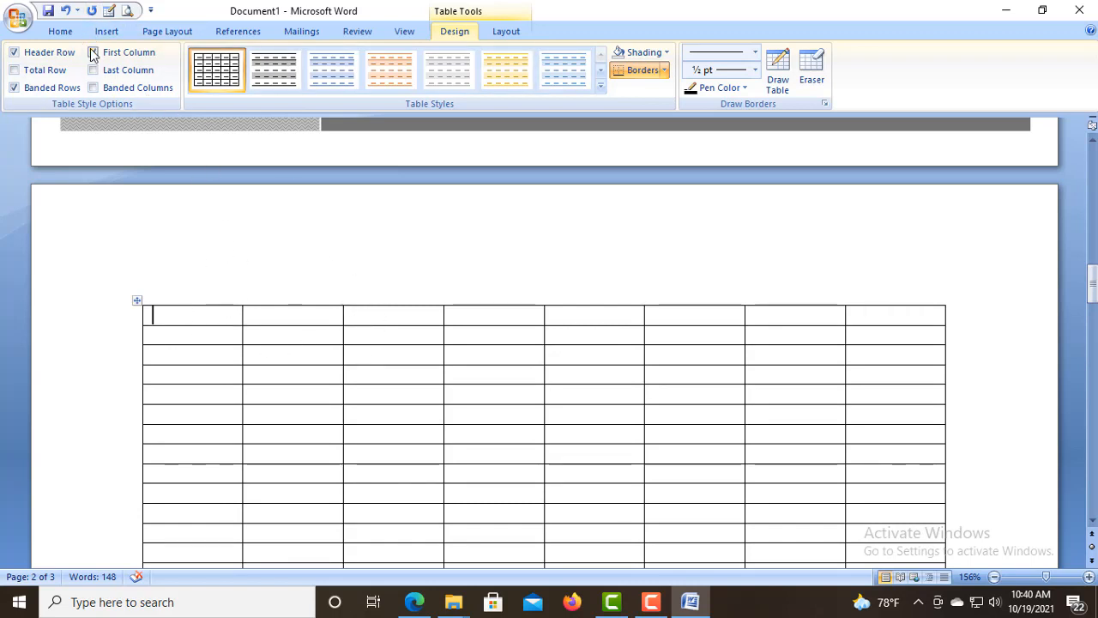
left_click(66, 11)
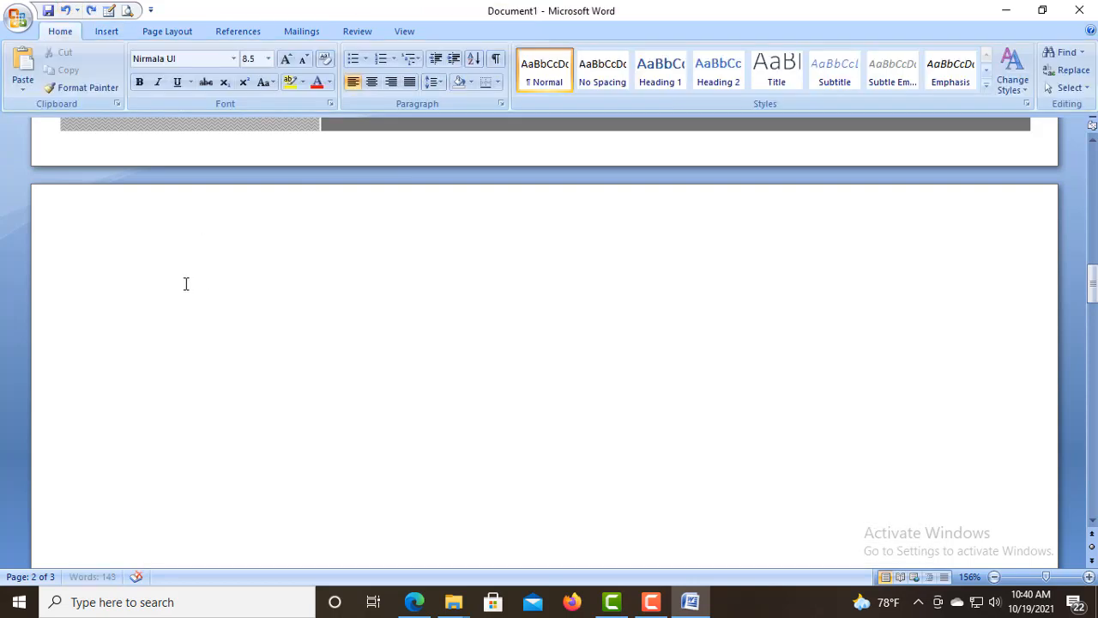
Step: Draw a freehand table of two stacked rows spanning the full page width on page 2
left_click(104, 32)
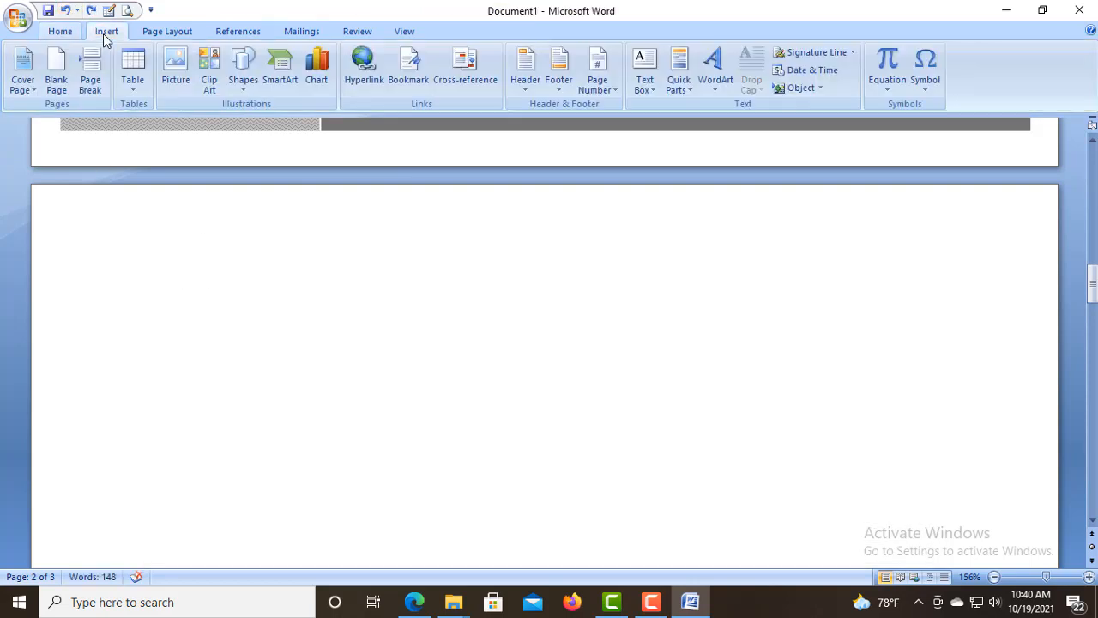
left_click(131, 81)
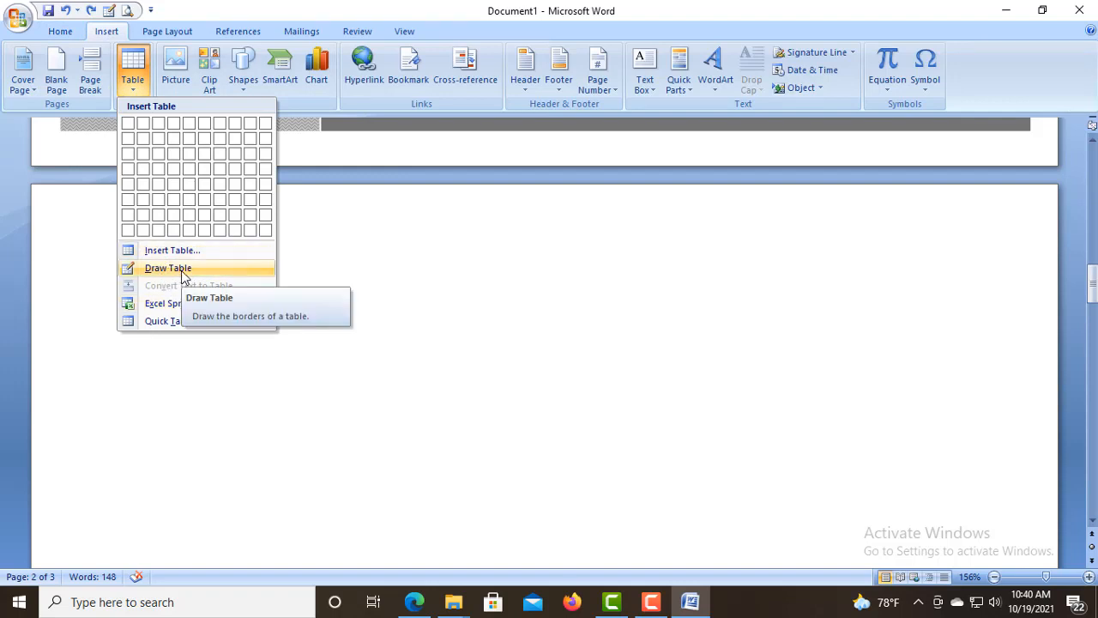
left_click(183, 273)
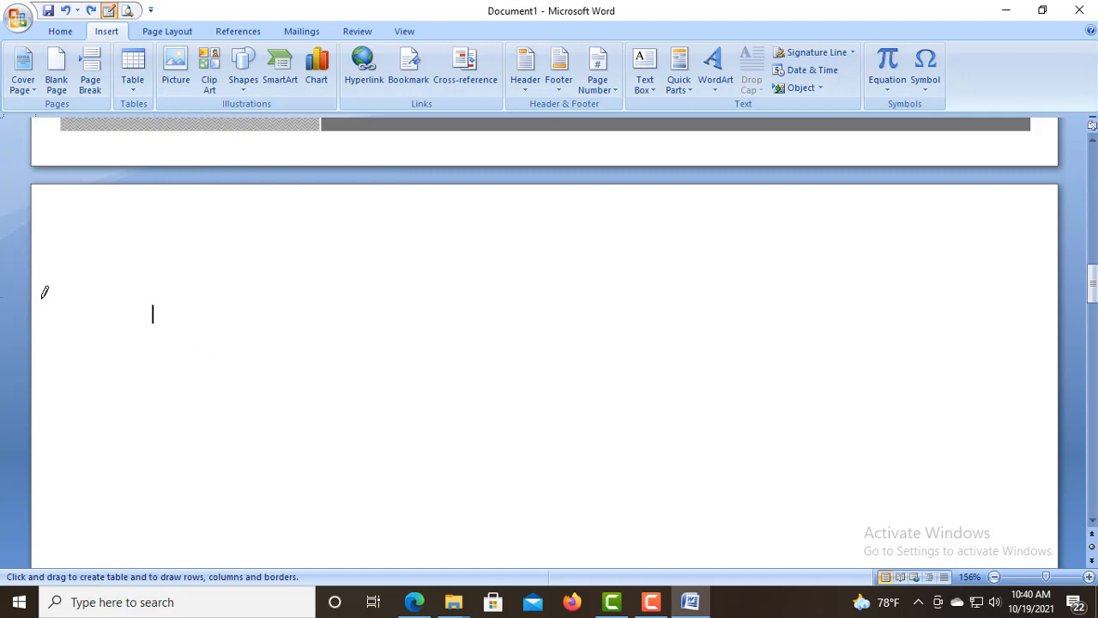
mouse_move(36, 301)
left_mouse_down()
mouse_move(1064, 289)
mouse_move(1043, 277)
left_mouse_up()
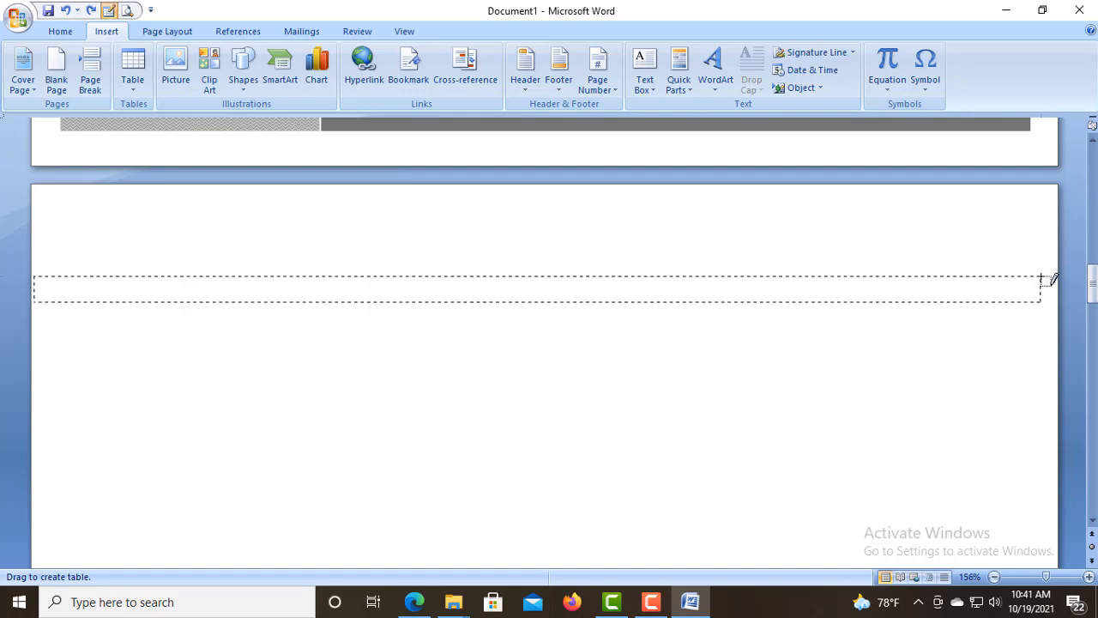
left_click_drag(1043, 277, 1067, 275)
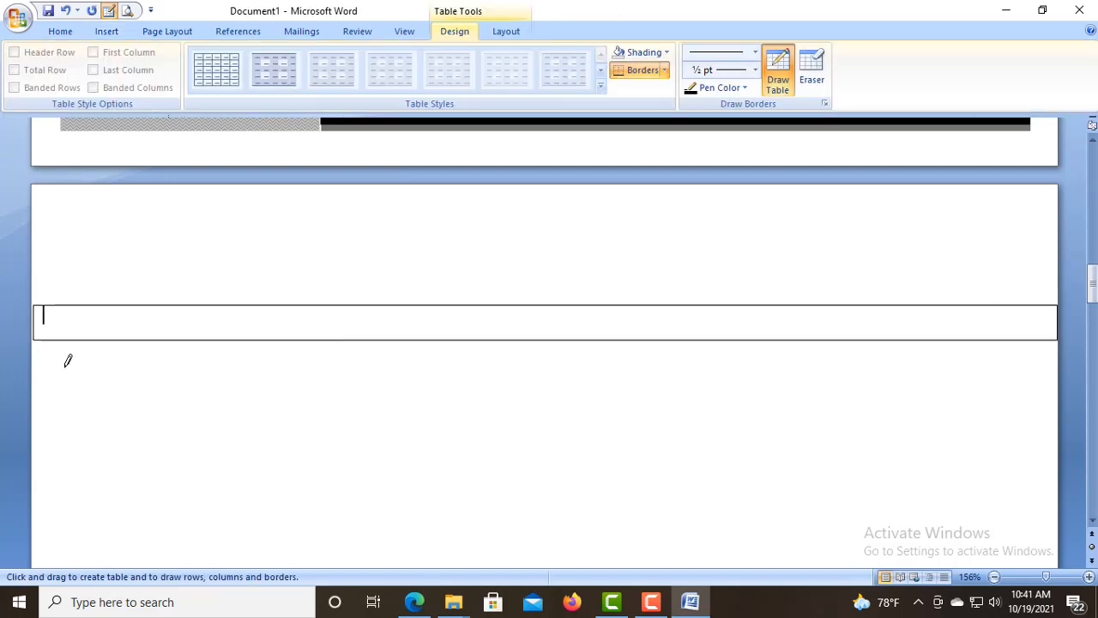
mouse_move(38, 334)
left_mouse_down()
mouse_move(42, 362)
mouse_move(83, 392)
mouse_move(475, 375)
mouse_move(696, 341)
mouse_move(891, 385)
mouse_move(1060, 383)
left_mouse_up()
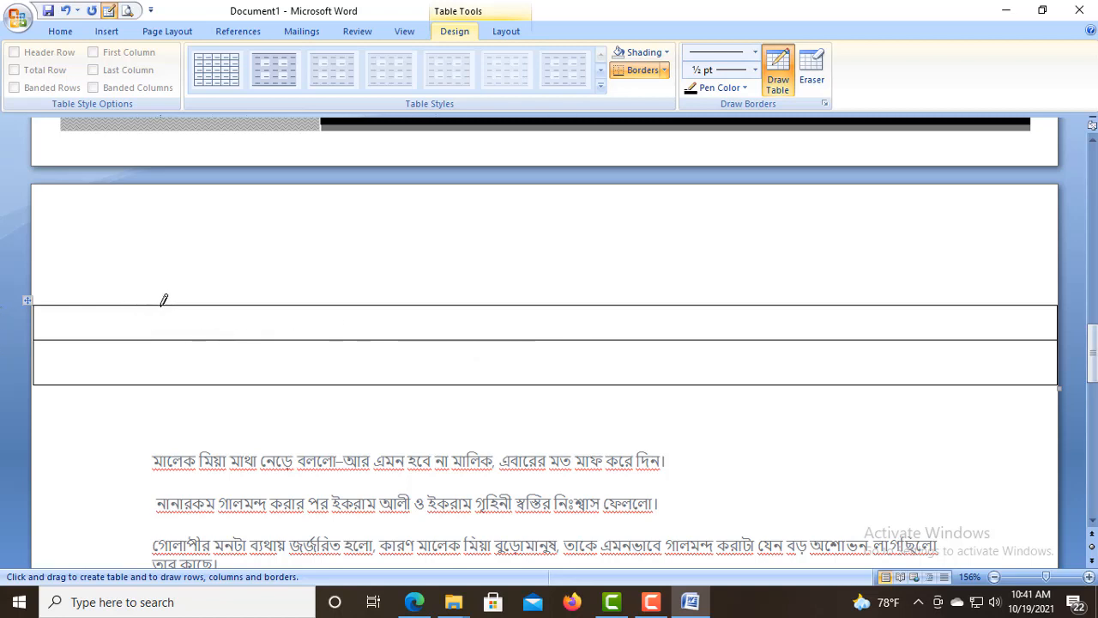
Step: Draw seven vertical borders through both rows of the drawn table, dividing it into eight columns
mouse_move(164, 302)
left_mouse_down()
mouse_move(169, 365)
mouse_move(199, 365)
left_mouse_up()
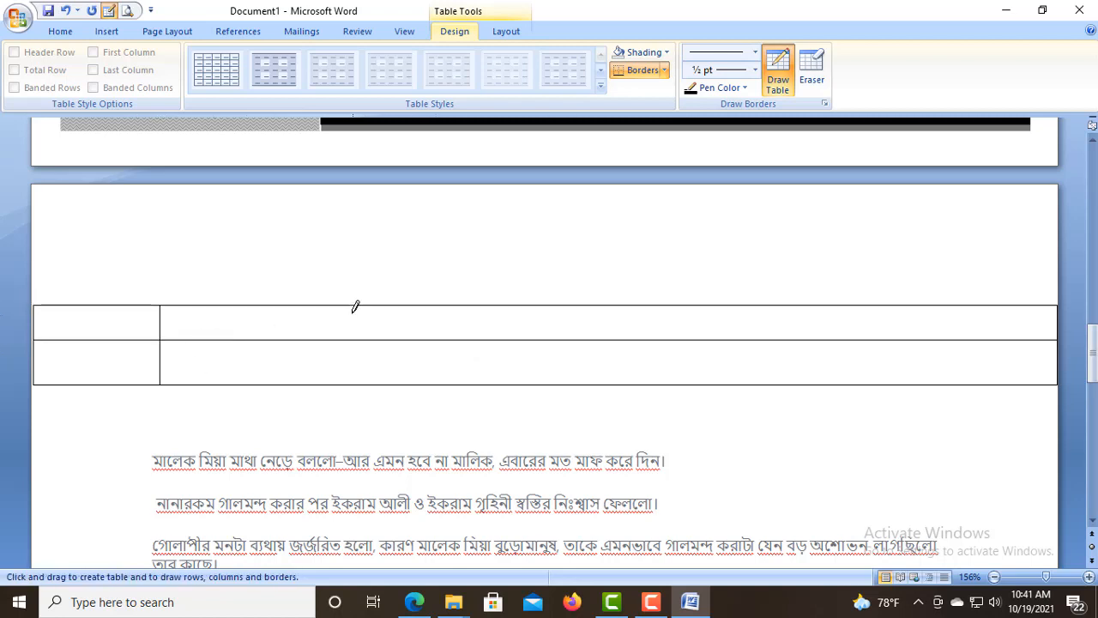
left_click_drag(318, 313, 323, 364)
left_click_drag(463, 302, 481, 377)
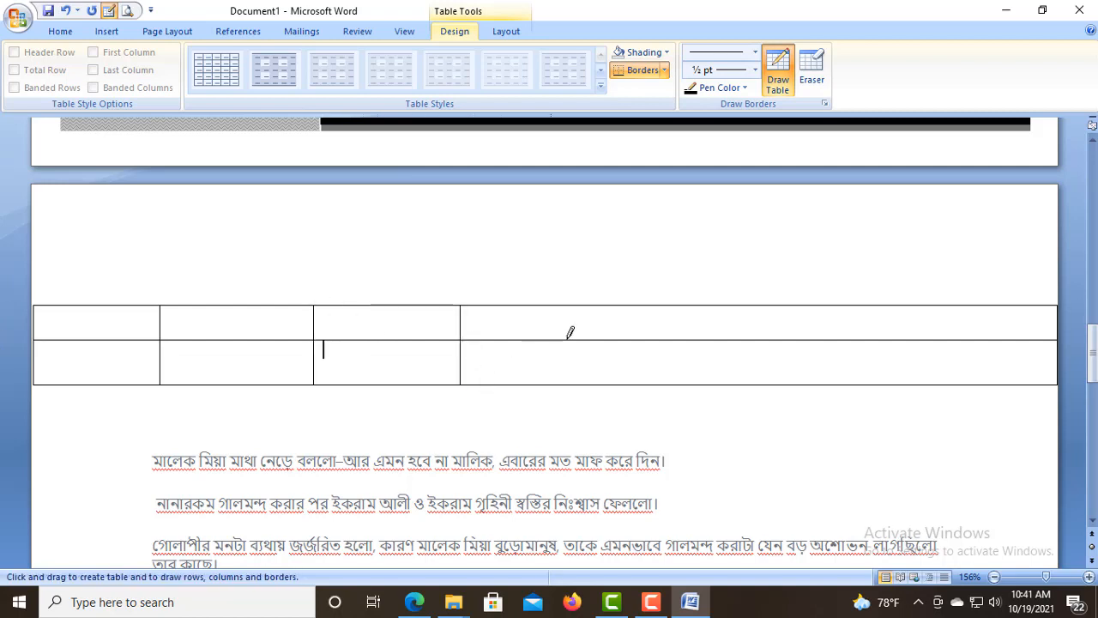
left_click_drag(590, 300, 601, 377)
left_click_drag(708, 304, 720, 373)
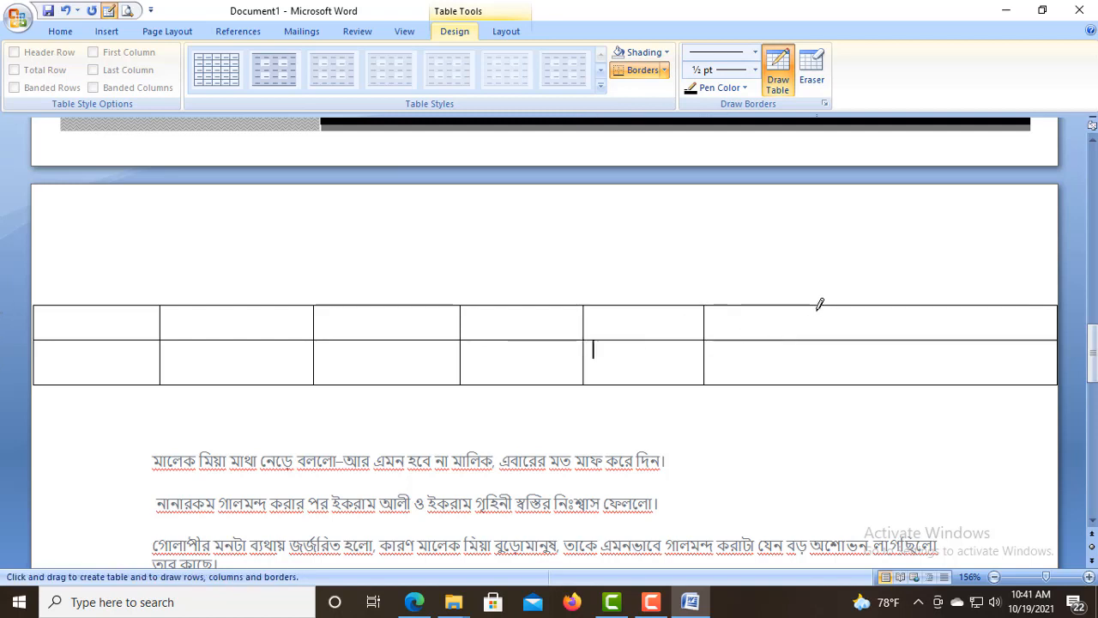
mouse_move(832, 300)
left_mouse_down()
mouse_move(853, 351)
mouse_move(844, 397)
left_mouse_up()
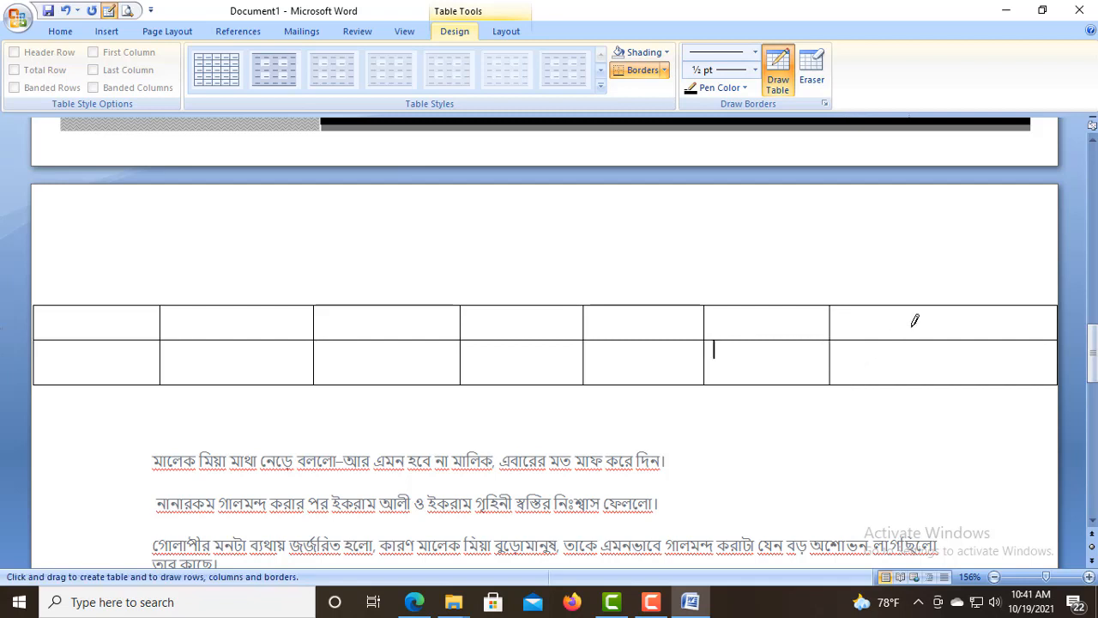
mouse_move(939, 300)
left_mouse_down()
mouse_move(967, 363)
mouse_move(968, 383)
mouse_move(952, 397)
left_mouse_up()
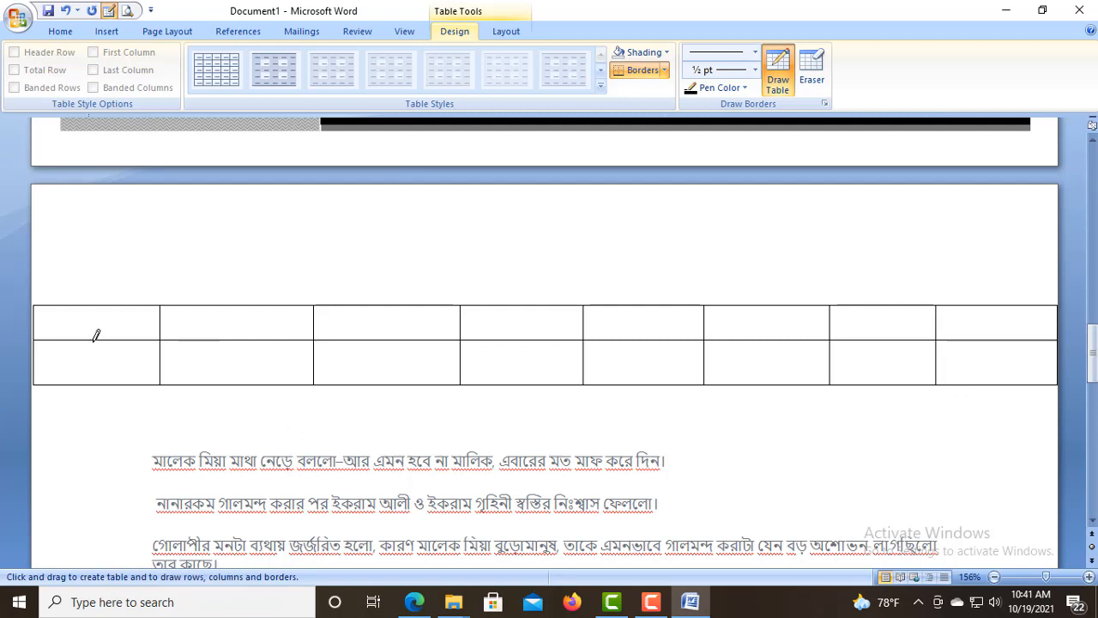
Step: Place the cursor in the first-row cells of columns two to six in turn, and look over the drawn table
left_click(217, 328)
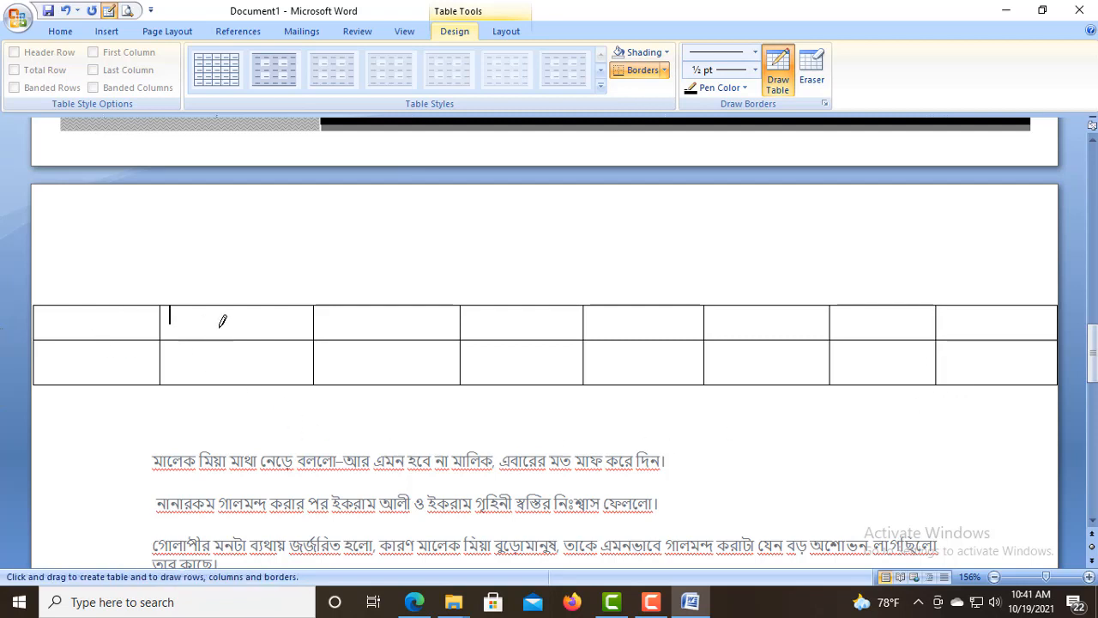
left_click(374, 320)
left_click(526, 323)
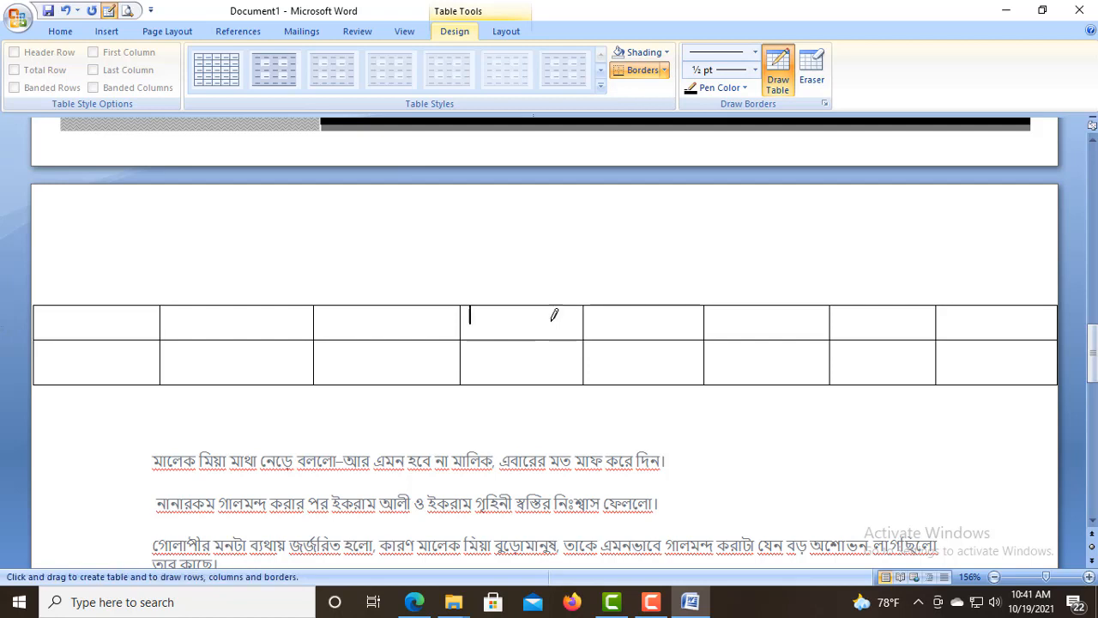
left_click(639, 324)
left_click(767, 314)
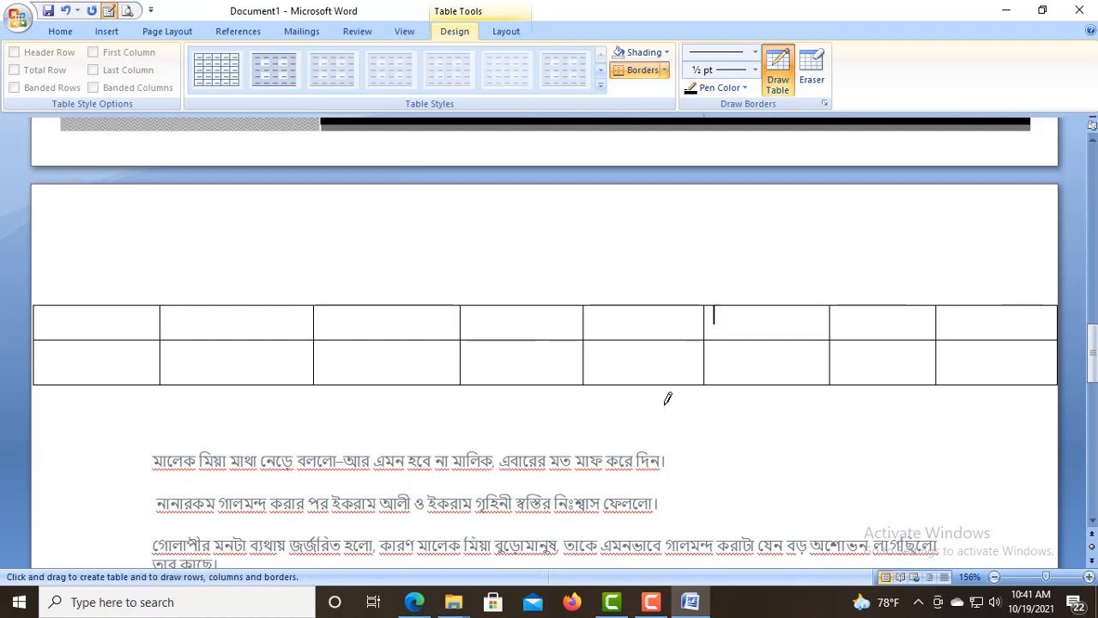
scroll(304, 326, "up", 5)
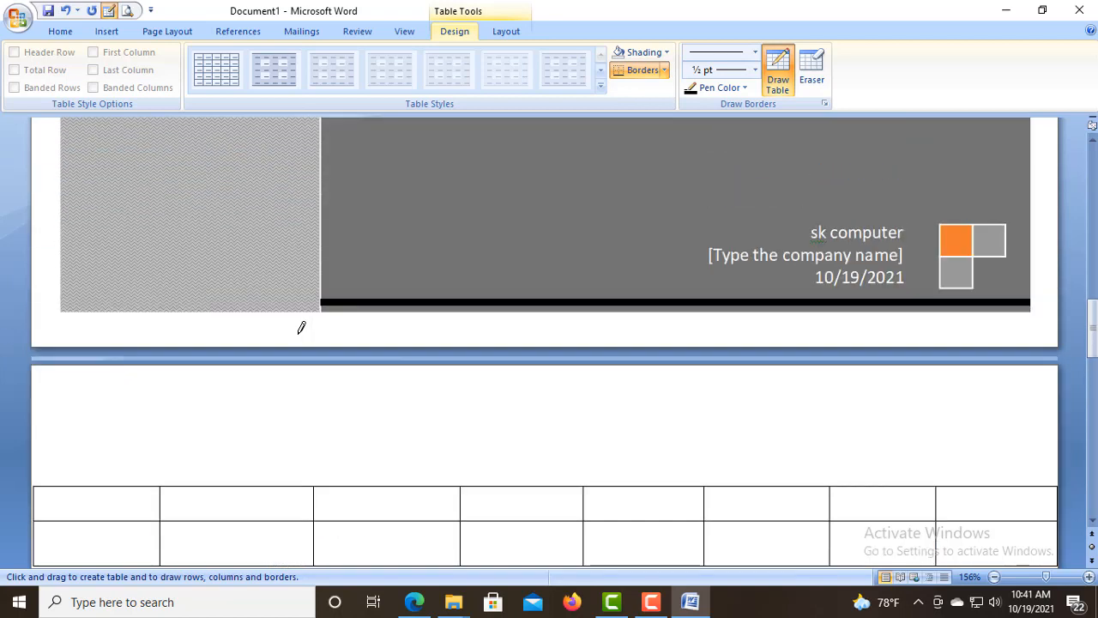